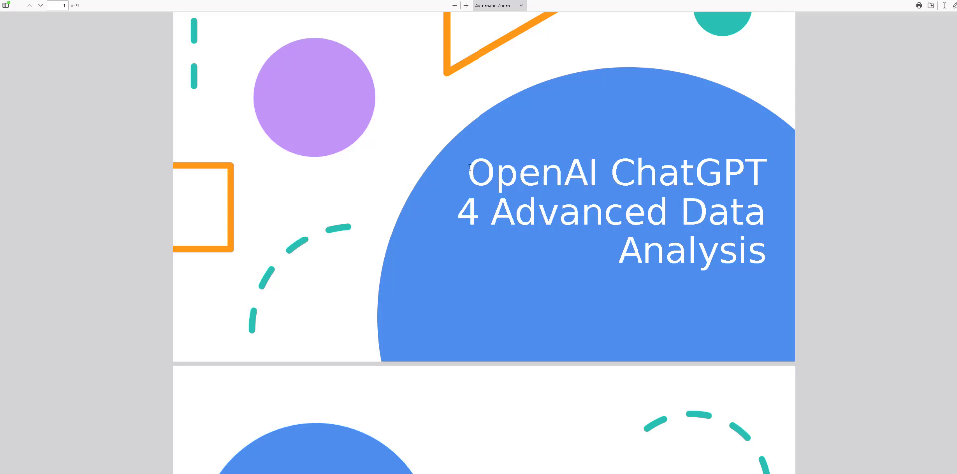
Highlight the presentation title on the title slide, then scroll to page 2
{"action": "left_click_drag", "start_coordinate": [469, 167], "coordinate": [793, 275]}
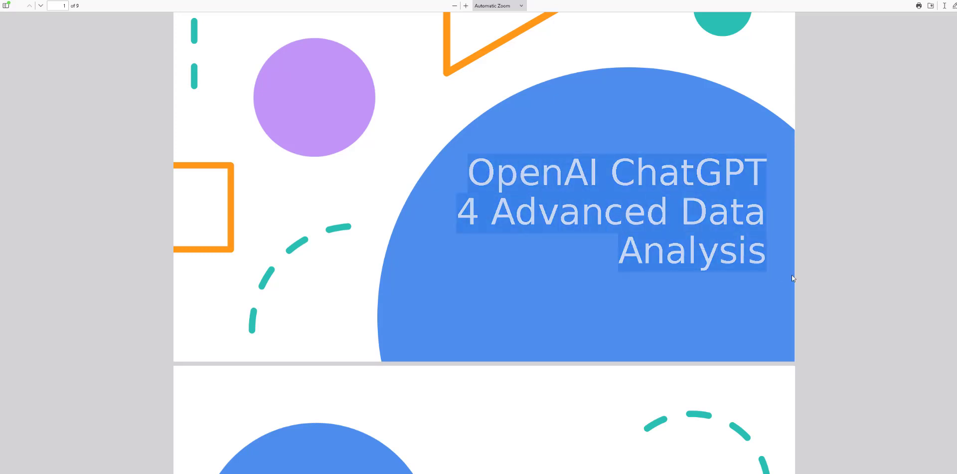
{"action": "left_click", "coordinate": [543, 266]}
{"action": "scroll", "coordinate": [531, 268], "scroll_direction": "down", "scroll_amount": 3}
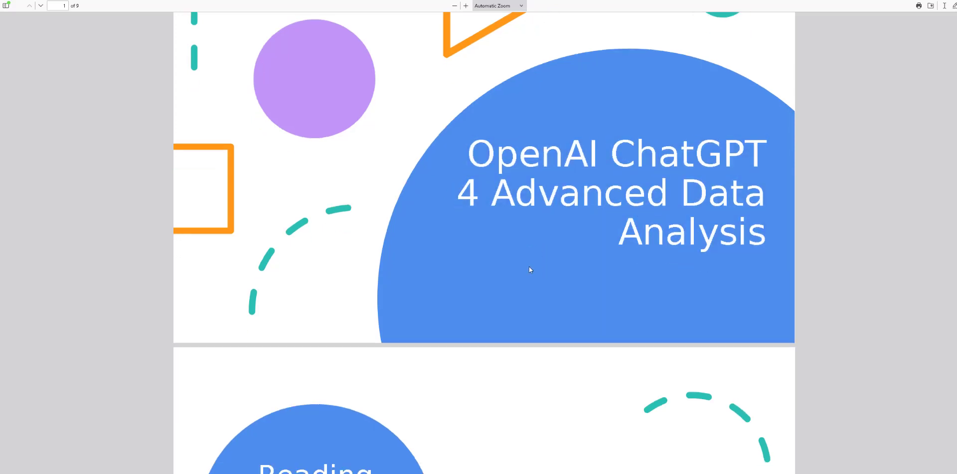
{"action": "scroll", "coordinate": [531, 269], "scroll_direction": "down", "scroll_amount": 2}
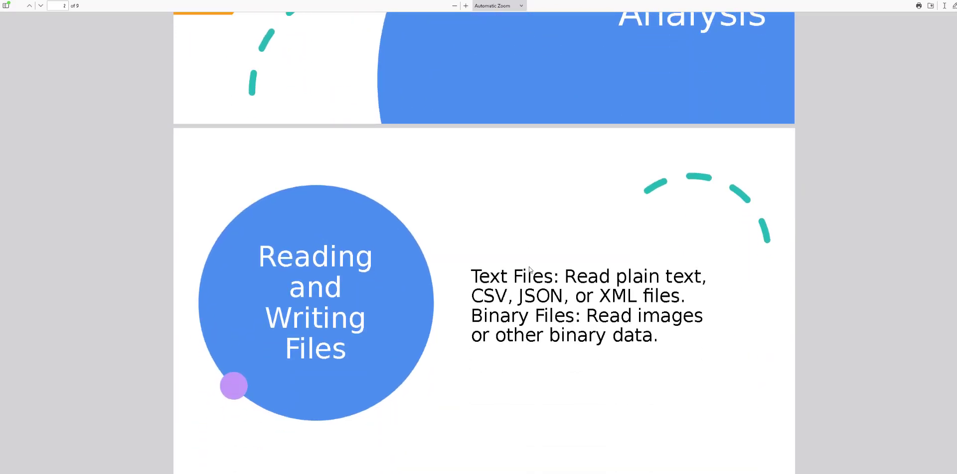
Highlight the text files and Binary Files lines on the Reading and Writing Files slide
{"action": "triple_click", "coordinate": [498, 276]}
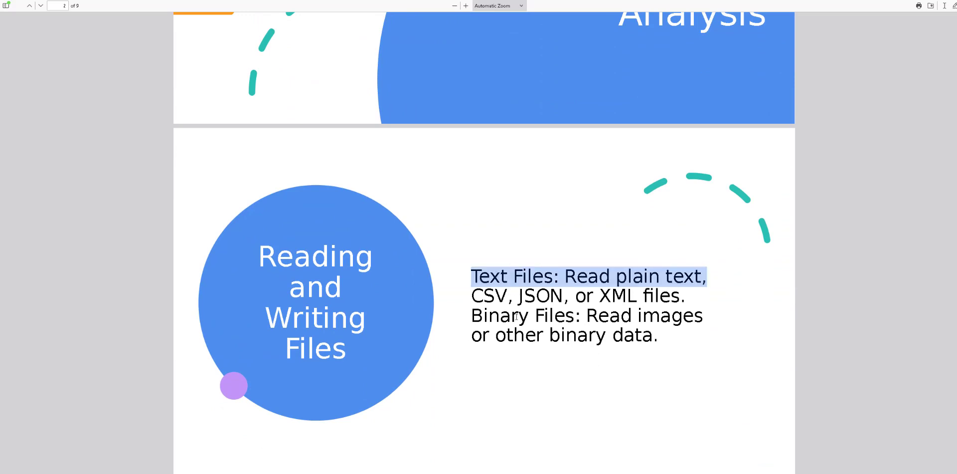
{"action": "triple_click", "coordinate": [517, 316]}
{"action": "double_click", "coordinate": [516, 316]}
{"action": "left_click", "coordinate": [517, 316]}
{"action": "triple_click", "coordinate": [517, 316]}
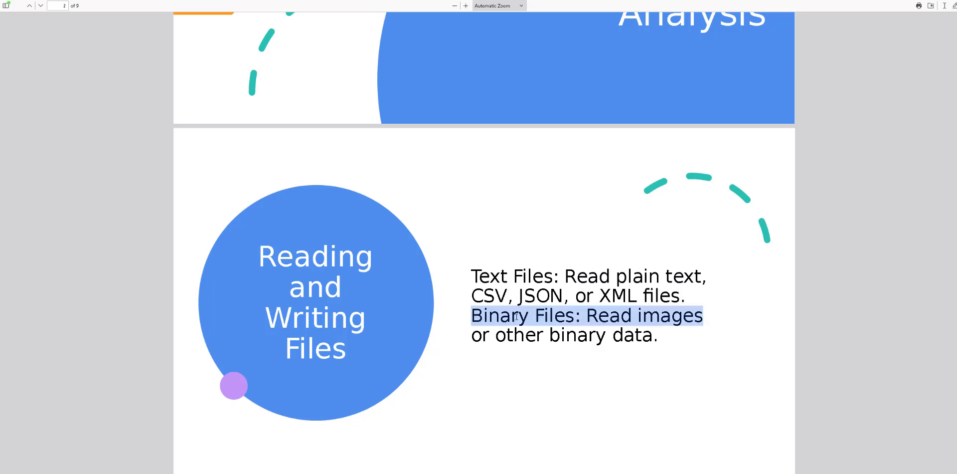
{"action": "scroll", "coordinate": [544, 334], "scroll_direction": "down", "scroll_amount": 3}
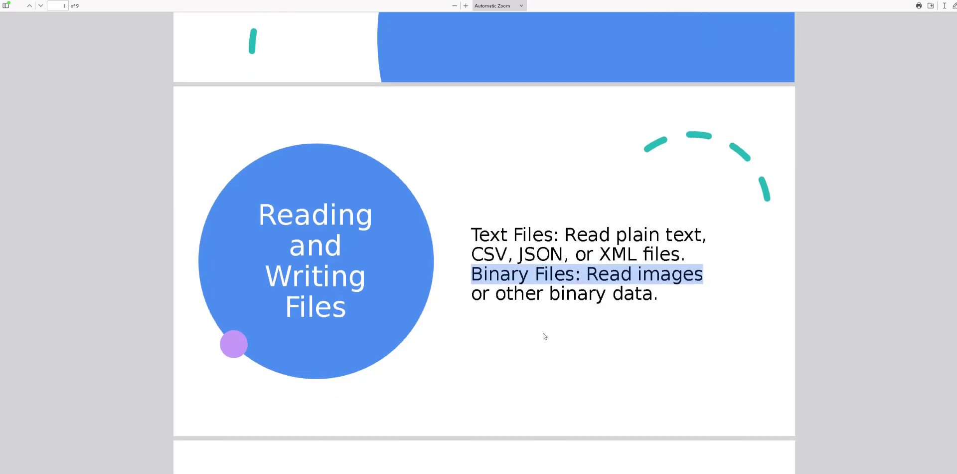
On Data Analysis 1, highlight Data Cleaning, Missing Value Handling and Outlier Detection
{"action": "scroll", "coordinate": [544, 335], "scroll_direction": "down", "scroll_amount": 4}
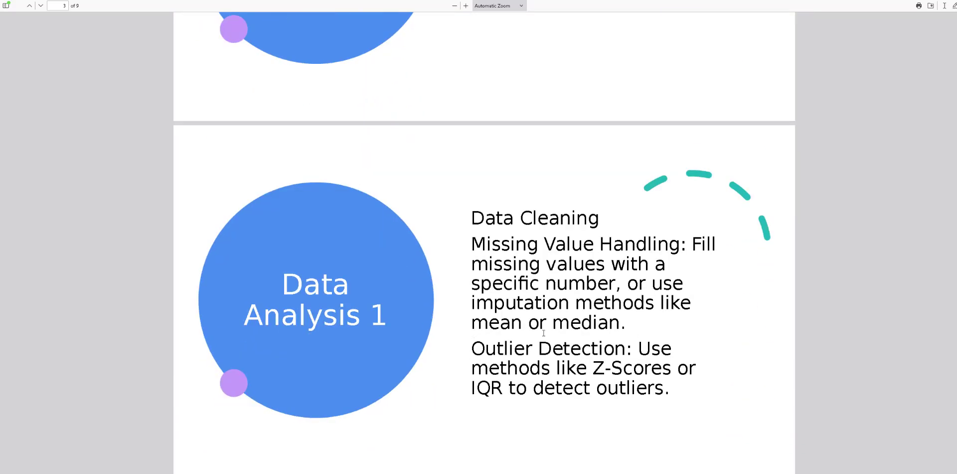
{"action": "triple_click", "coordinate": [537, 224]}
{"action": "triple_click", "coordinate": [538, 244]}
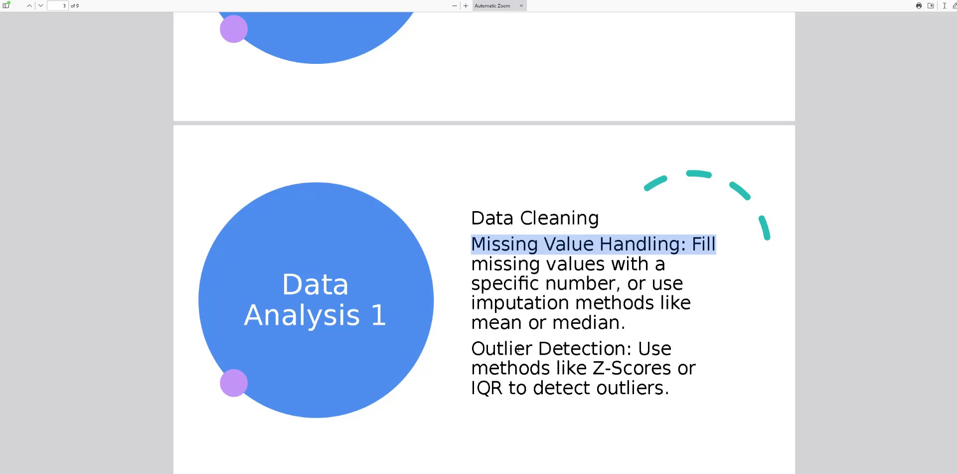
{"action": "triple_click", "coordinate": [518, 349]}
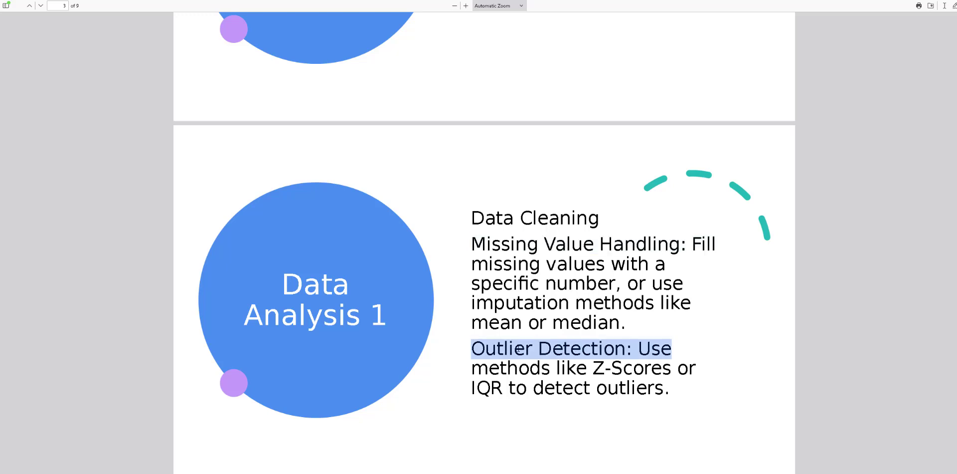
On Data Analysis 2, highlight Data Transformation, Normalization and Encoding: One-hot
{"action": "scroll", "coordinate": [518, 349], "scroll_direction": "down", "scroll_amount": 2}
{"action": "scroll", "coordinate": [519, 348], "scroll_direction": "down", "scroll_amount": 6}
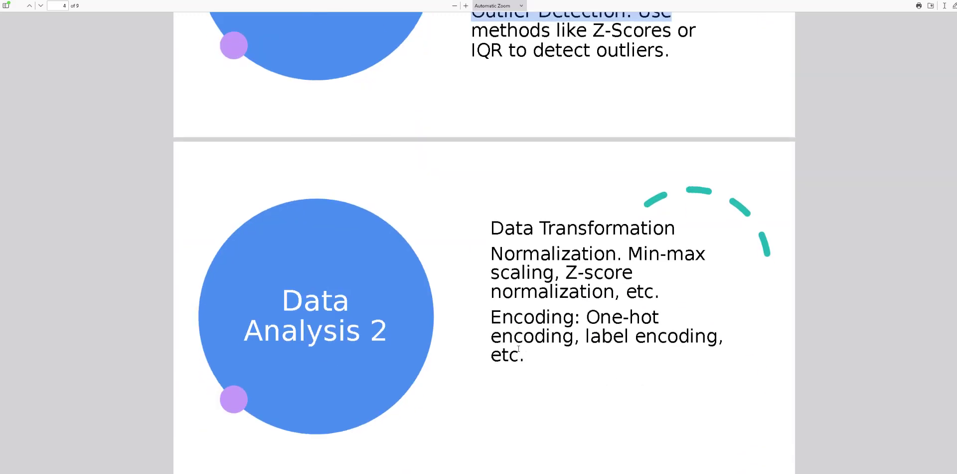
{"action": "triple_click", "coordinate": [551, 207]}
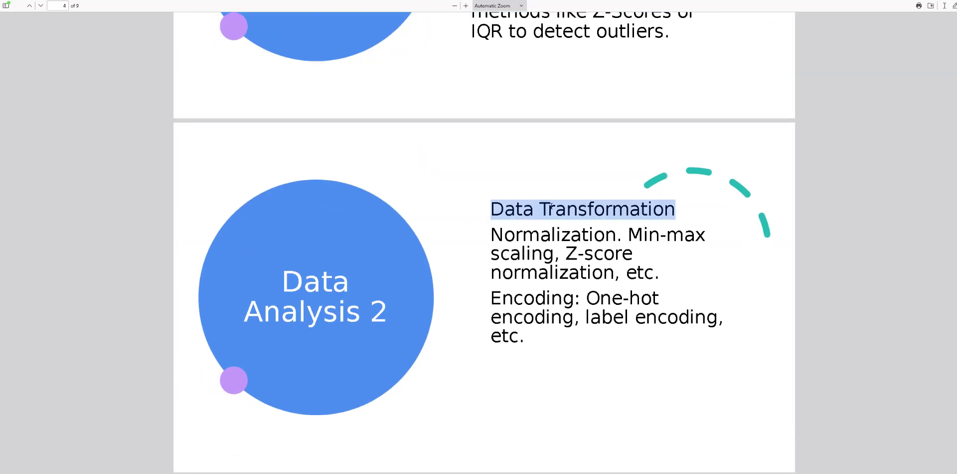
{"action": "triple_click", "coordinate": [555, 231]}
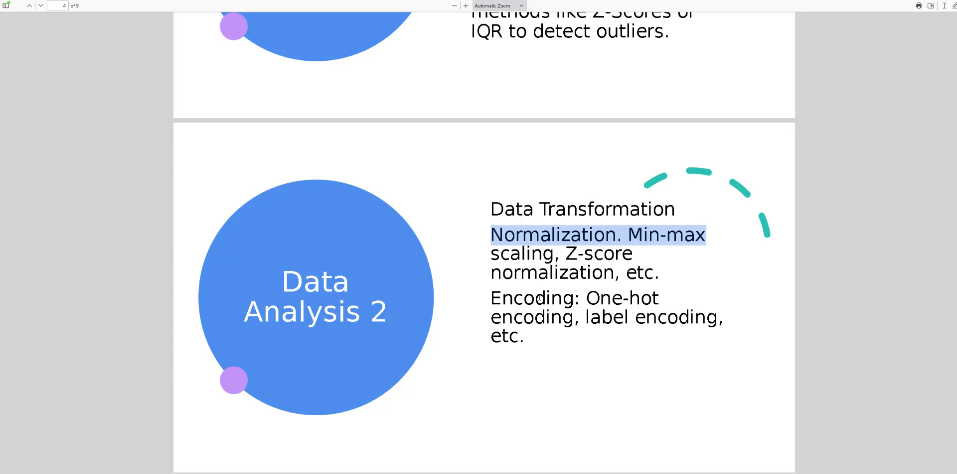
{"action": "triple_click", "coordinate": [539, 298]}
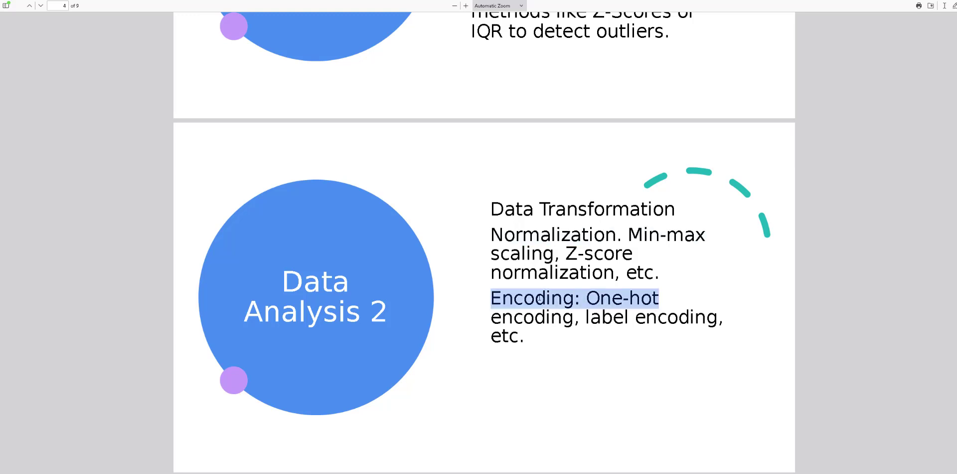
On Data Analysis 3, highlight Statistical Analysis, Descriptive Statistics and Inferential Statistics
{"action": "scroll", "coordinate": [538, 298], "scroll_direction": "down", "scroll_amount": 7}
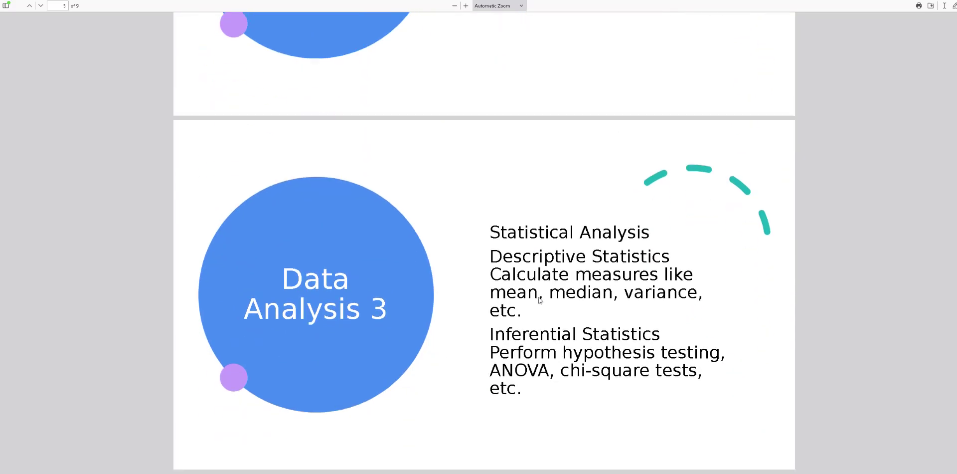
{"action": "triple_click", "coordinate": [554, 233]}
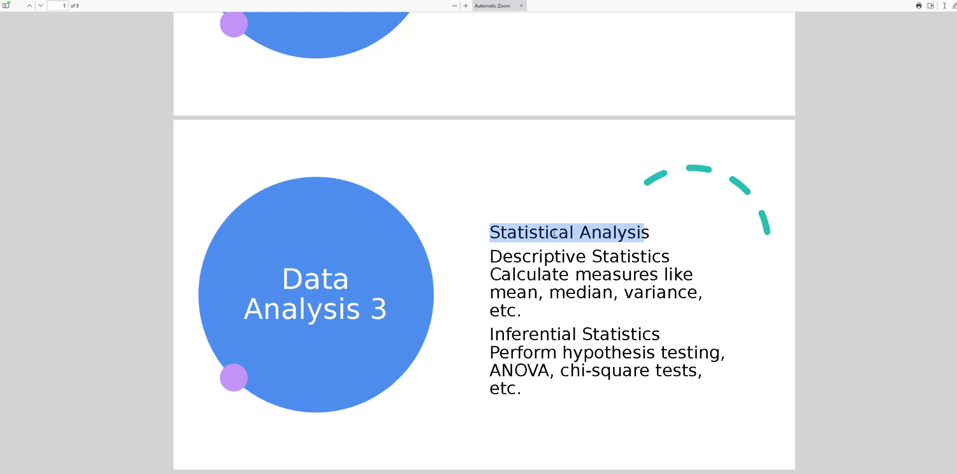
{"action": "triple_click", "coordinate": [547, 255]}
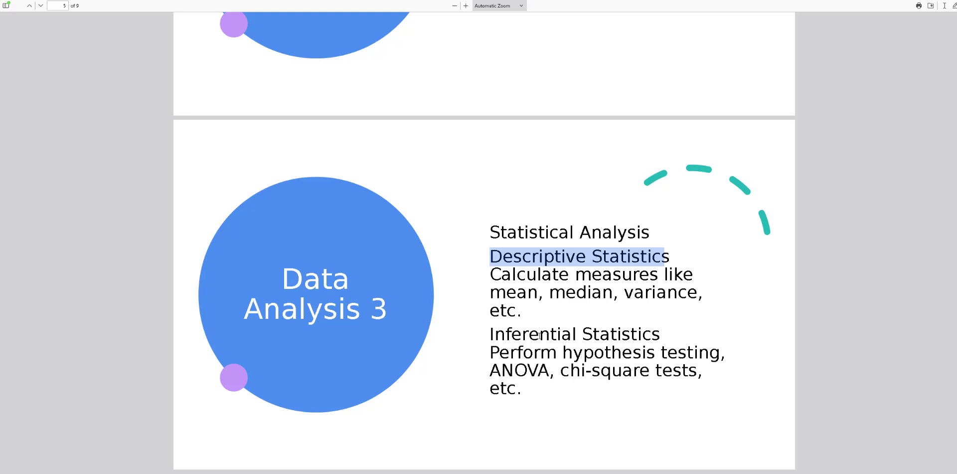
{"action": "triple_click", "coordinate": [540, 335]}
{"action": "double_click", "coordinate": [540, 335]}
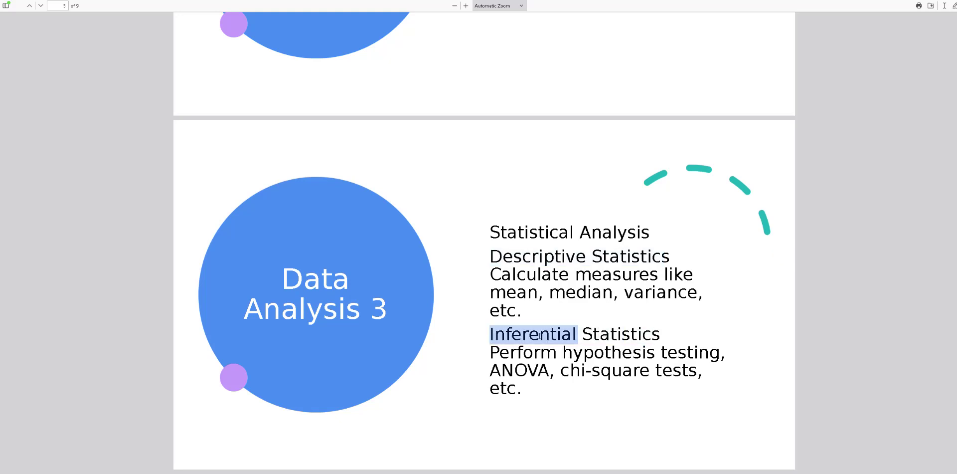
{"action": "triple_click", "coordinate": [577, 334]}
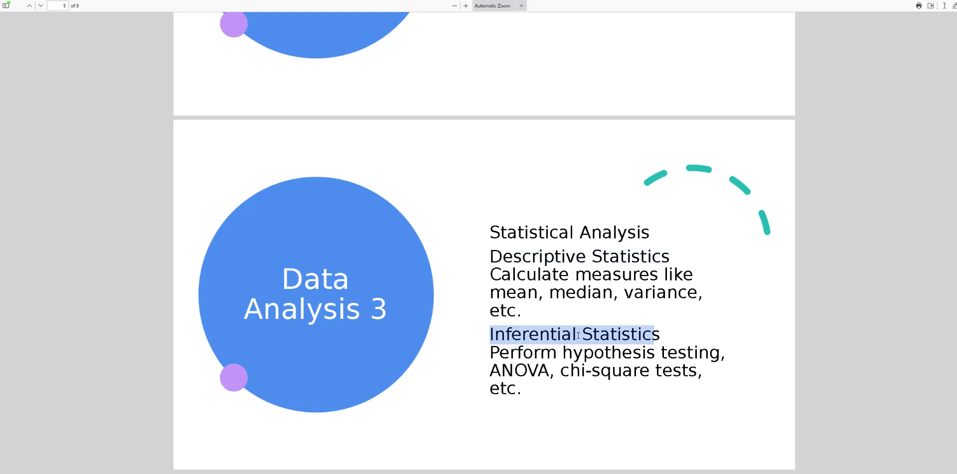
{"action": "scroll", "coordinate": [578, 335], "scroll_direction": "down", "scroll_amount": 7}
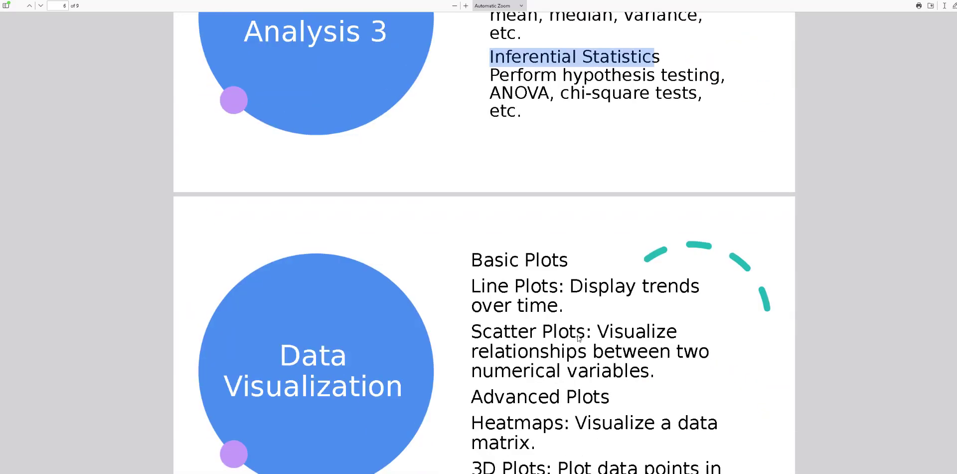
On Data Visualization, highlight the title, Basic Plots, Scatter Plots and Advanced Plots
{"action": "double_click", "coordinate": [327, 280]}
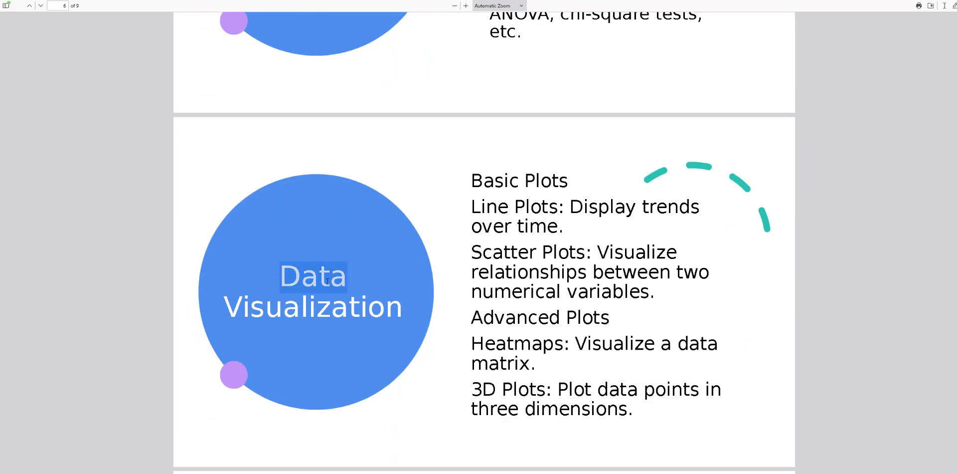
{"action": "left_click_drag", "start_coordinate": [281, 276], "coordinate": [394, 319]}
{"action": "triple_click", "coordinate": [516, 186]}
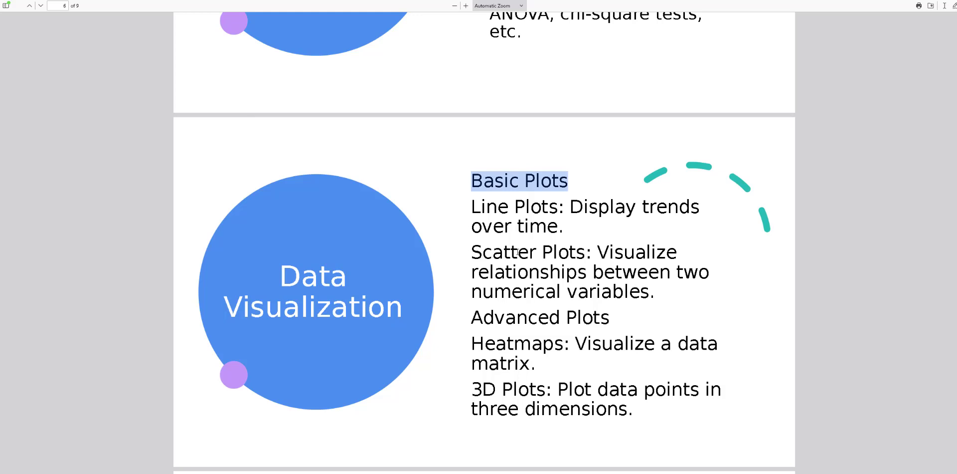
{"action": "triple_click", "coordinate": [518, 252]}
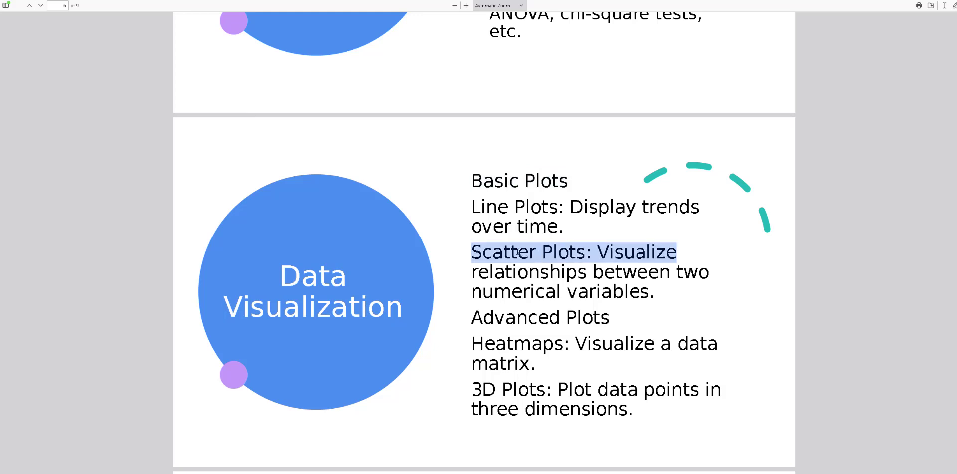
{"action": "scroll", "coordinate": [518, 252], "scroll_direction": "down", "scroll_amount": 3}
{"action": "triple_click", "coordinate": [516, 239]}
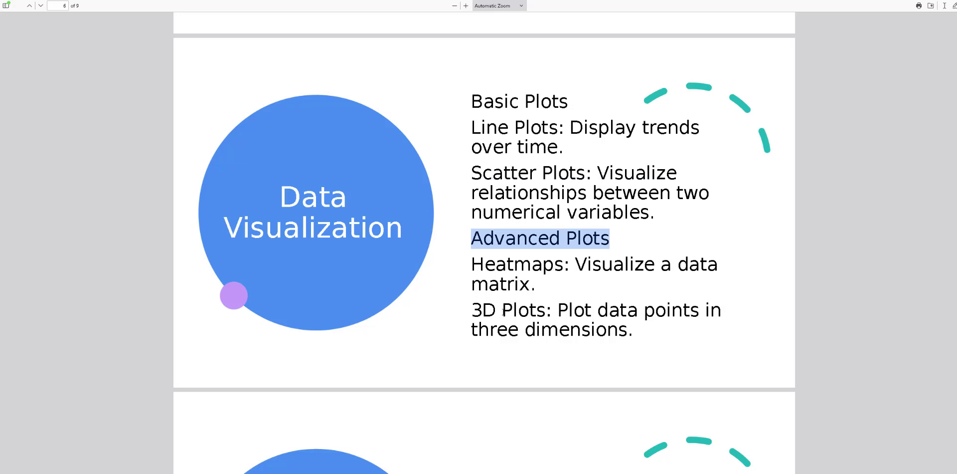
{"action": "scroll", "coordinate": [502, 312], "scroll_direction": "down", "scroll_amount": 5}
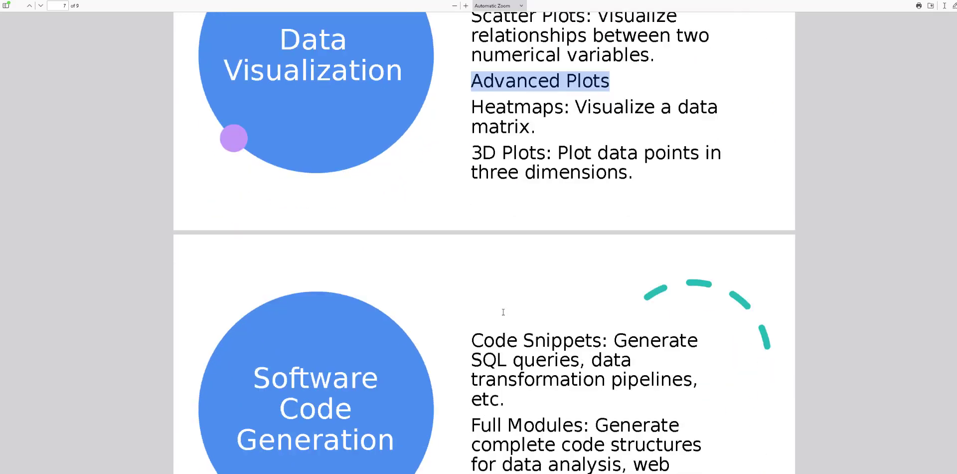
On Software Code Generation, highlight the title, Code Snippets and Full Modules lines
{"action": "left_click_drag", "start_coordinate": [261, 298], "coordinate": [391, 358]}
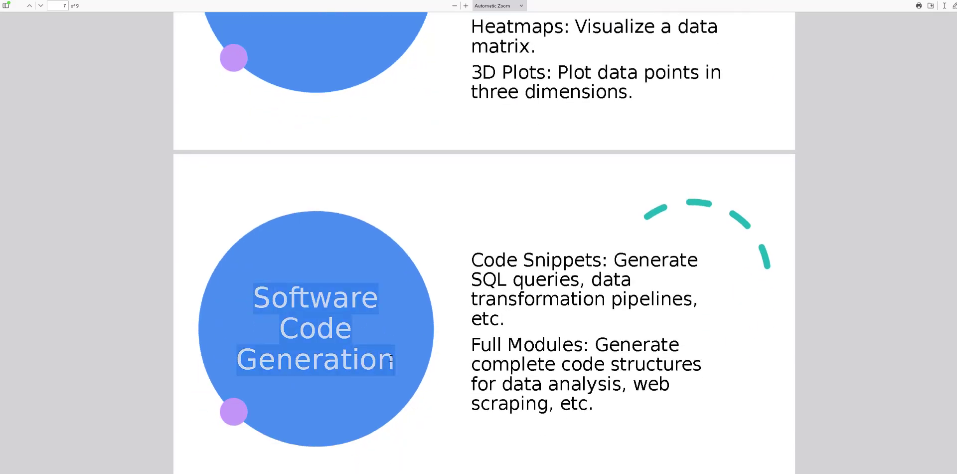
{"action": "triple_click", "coordinate": [533, 261]}
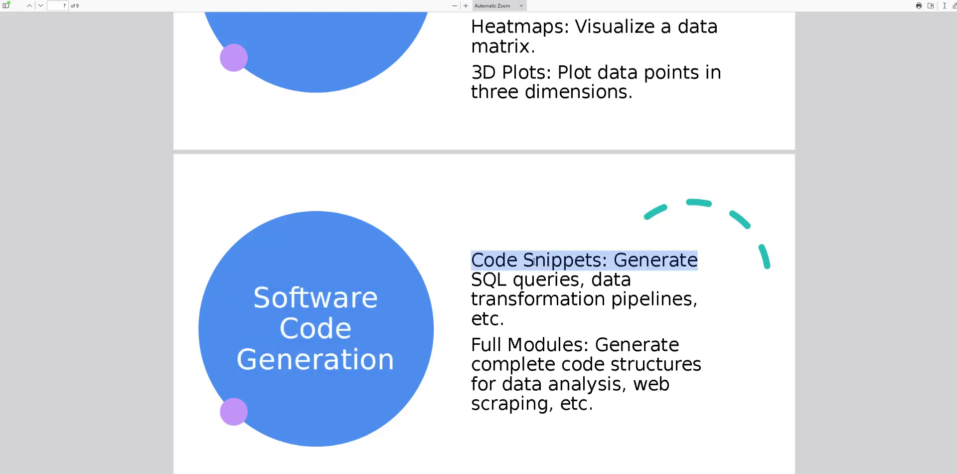
{"action": "triple_click", "coordinate": [527, 343]}
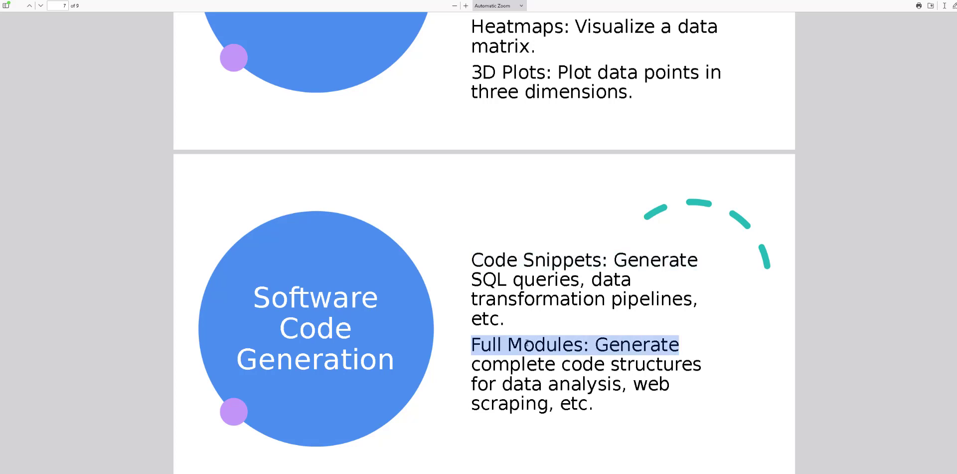
{"action": "scroll", "coordinate": [527, 343], "scroll_direction": "down", "scroll_amount": 6}
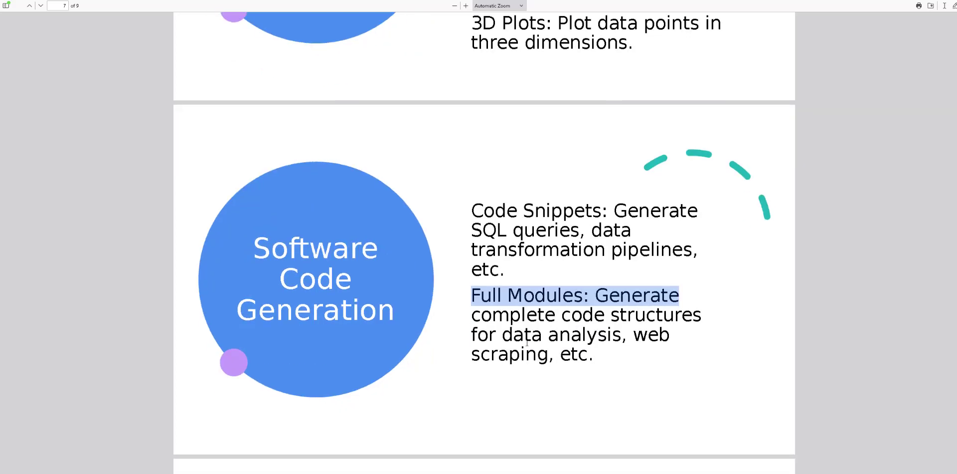
{"action": "scroll", "coordinate": [527, 343], "scroll_direction": "down", "scroll_amount": 1}
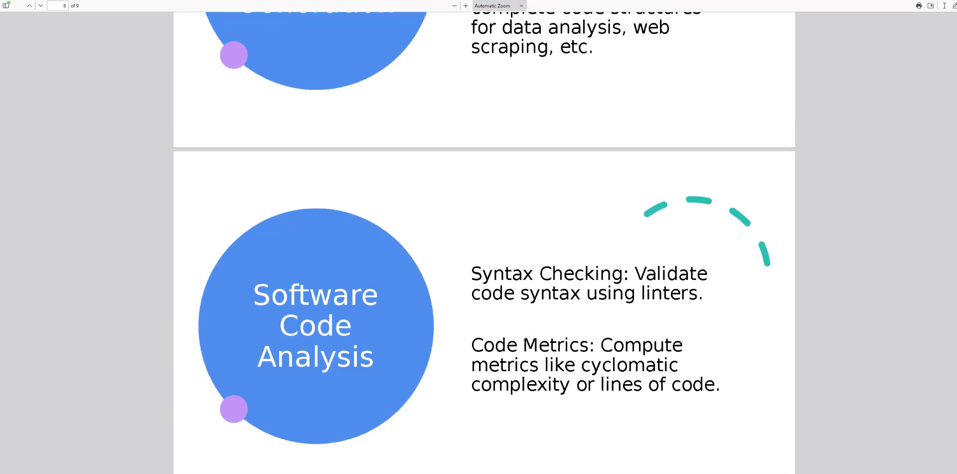
On Software Code Analysis, highlight the title, Syntax Checking description and Code Metrics
{"action": "left_click_drag", "start_coordinate": [254, 293], "coordinate": [373, 354]}
{"action": "left_click_drag", "start_coordinate": [473, 273], "coordinate": [706, 300]}
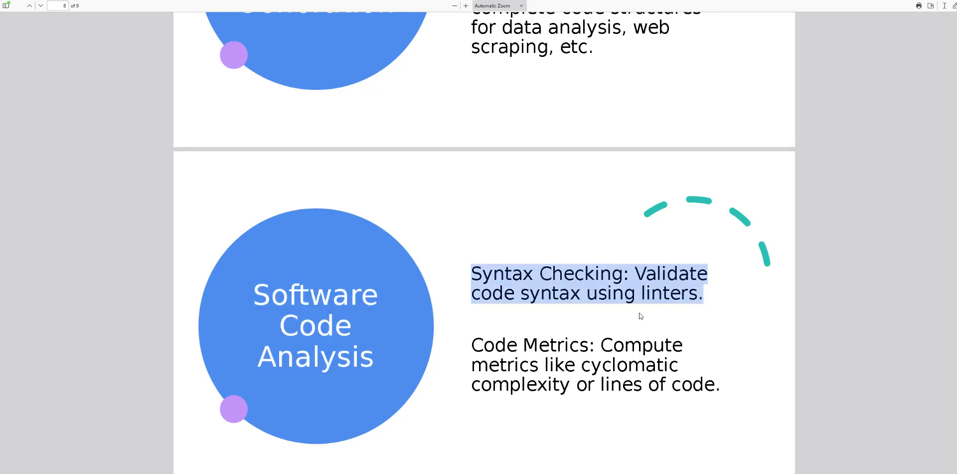
{"action": "triple_click", "coordinate": [536, 351]}
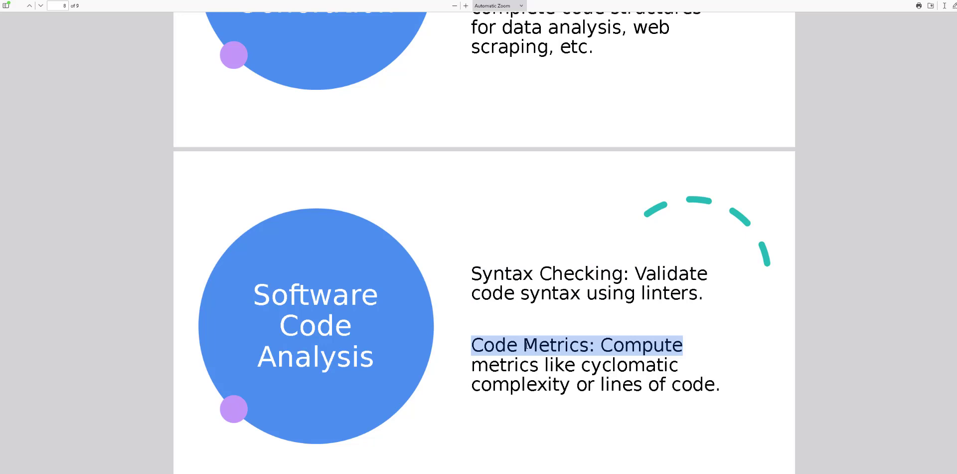
{"action": "scroll", "coordinate": [528, 344], "scroll_direction": "down", "scroll_amount": 7}
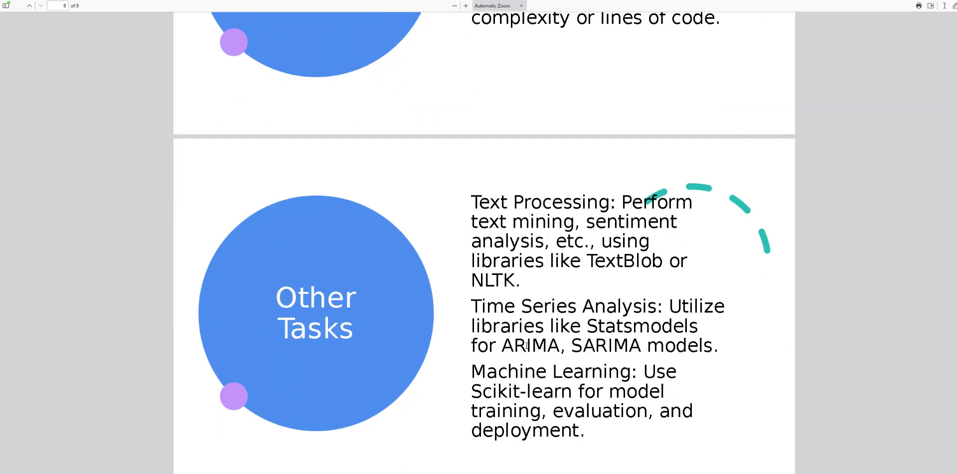
On Other Tasks, highlight Text Processing, the word Series and Machine Learning
{"action": "triple_click", "coordinate": [490, 204]}
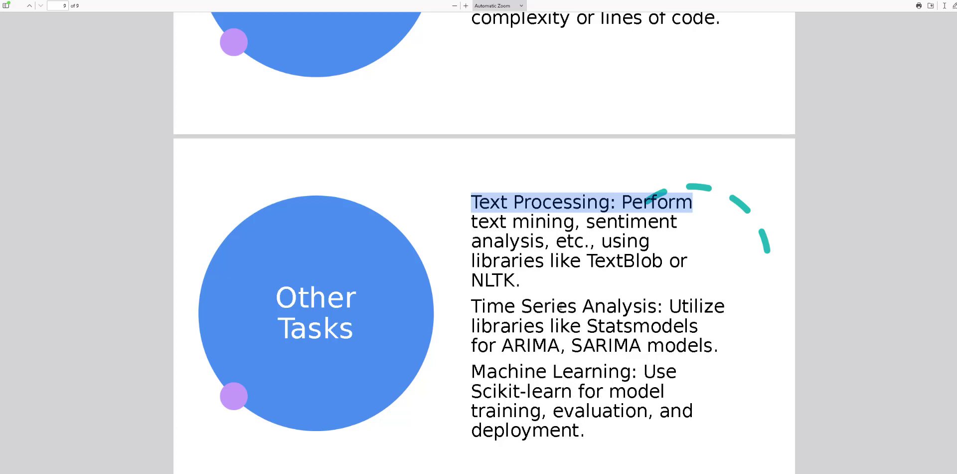
{"action": "double_click", "coordinate": [561, 306]}
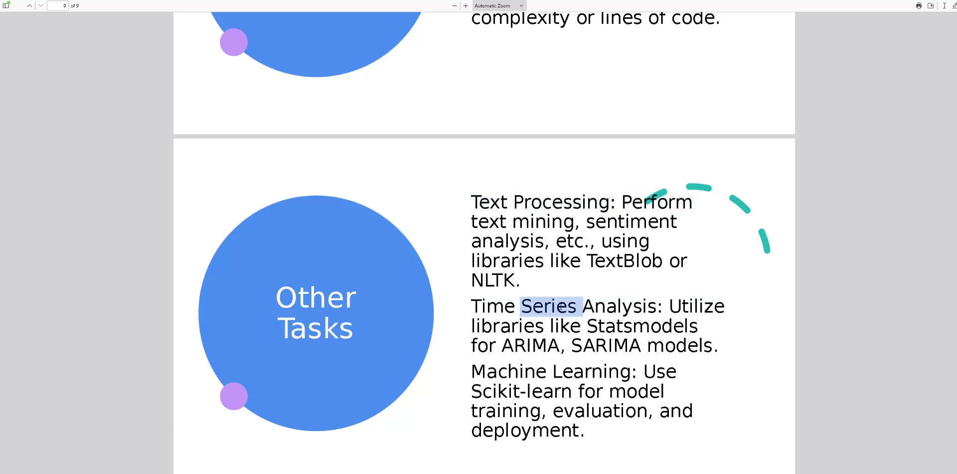
{"action": "left_click", "coordinate": [567, 312]}
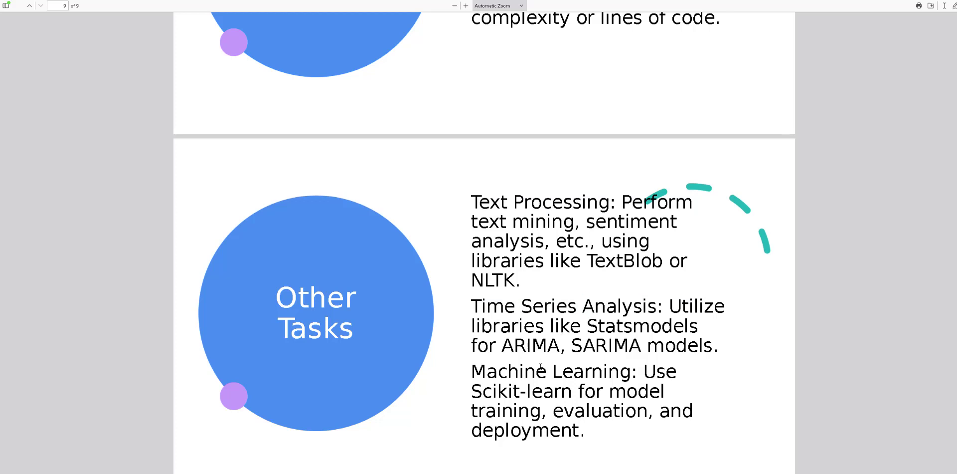
{"action": "left_click_drag", "start_coordinate": [472, 371], "coordinate": [677, 371]}
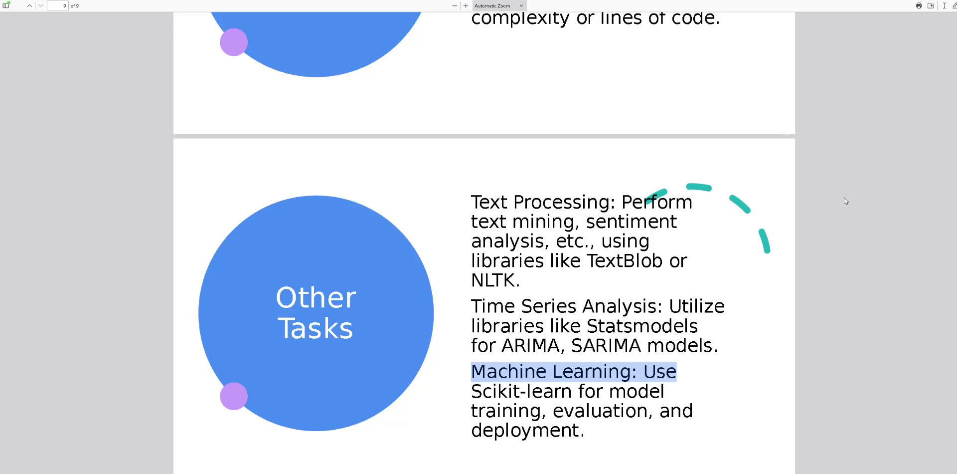
Scroll back up through the deck to the title slide
{"action": "scroll", "coordinate": [949, 28], "scroll_direction": "up", "scroll_amount": 3}
{"action": "scroll", "coordinate": [949, 28], "scroll_direction": "up", "scroll_amount": 15}
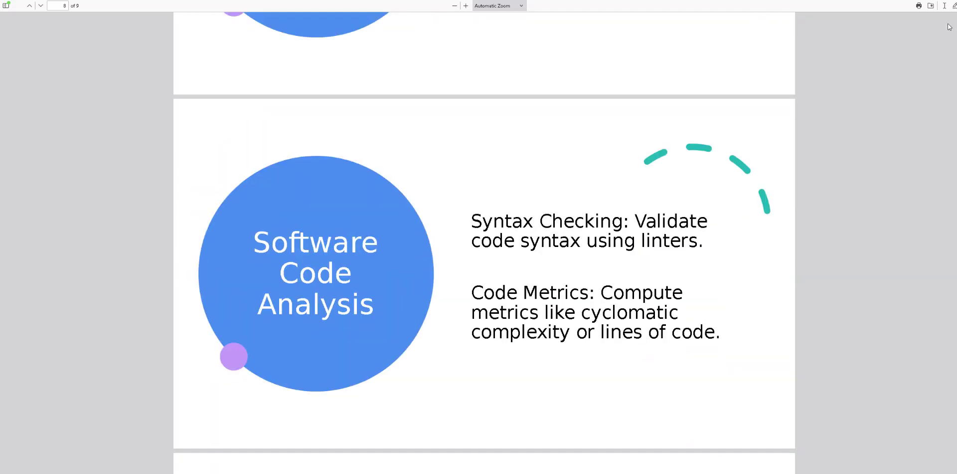
{"action": "scroll", "coordinate": [949, 27], "scroll_direction": "up", "scroll_amount": 20}
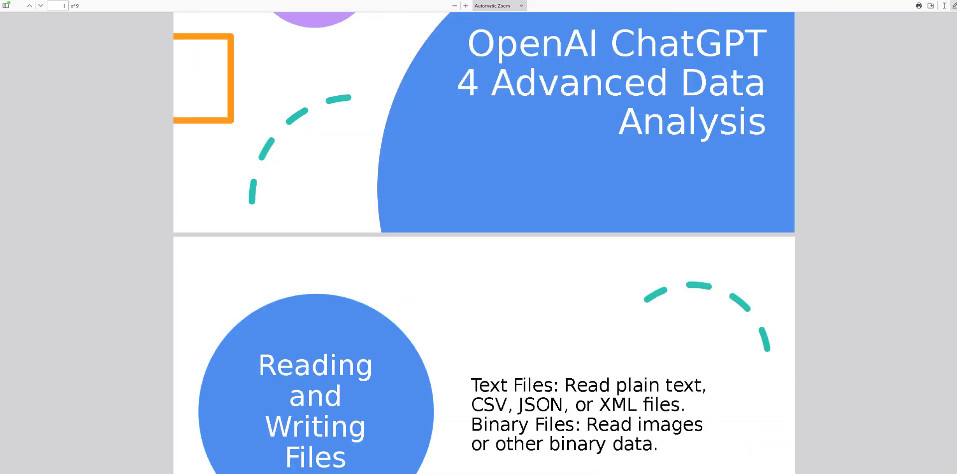
{"action": "scroll", "coordinate": [948, 26], "scroll_direction": "up", "scroll_amount": 3}
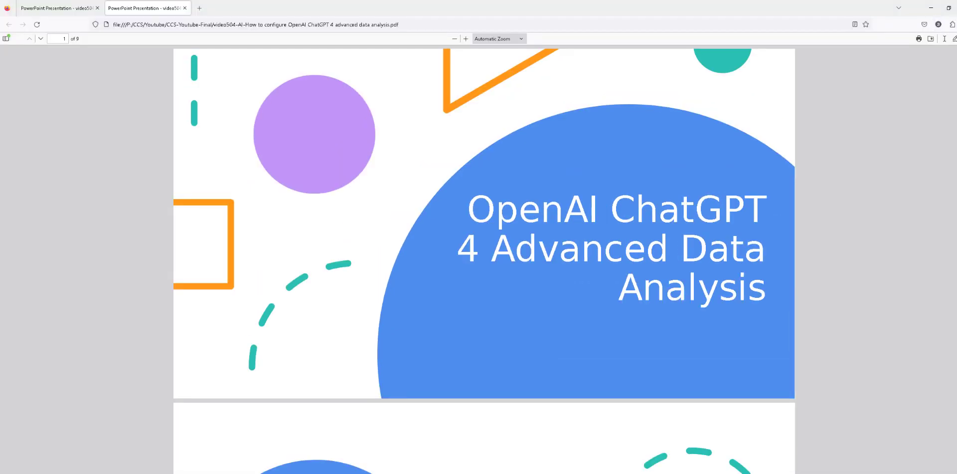
Close the Firefox PDF viewer with all its tabs and switch to ChatGPT
{"action": "left_click", "coordinate": [954, 7]}
{"action": "left_click", "coordinate": [515, 69]}
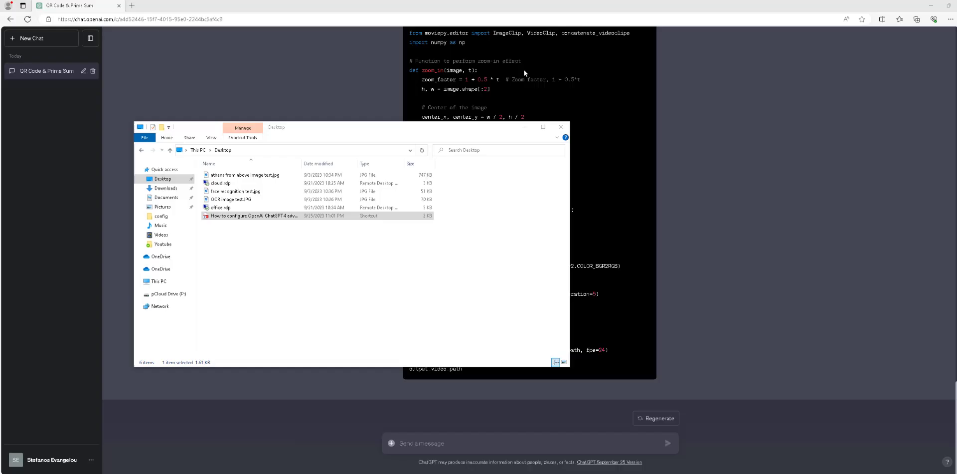
{"action": "left_click", "coordinate": [72, 151]}
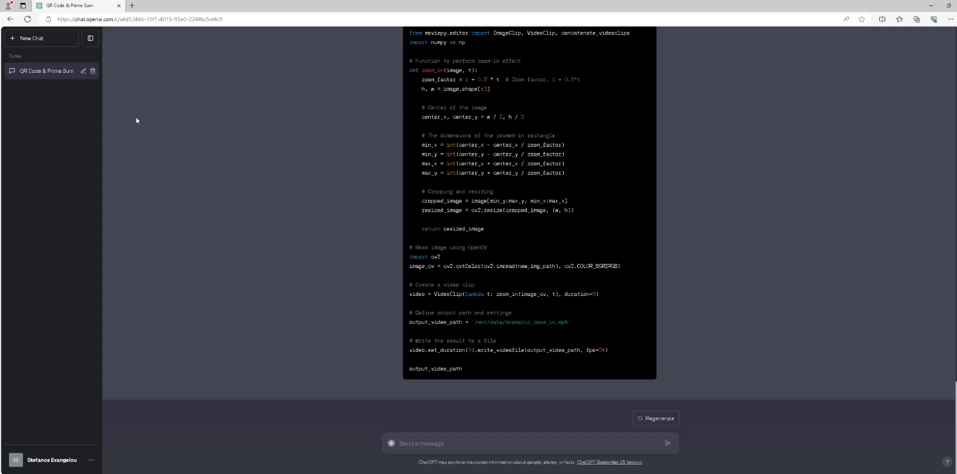
Delete the QR Code & Prime Sum chat and choose GPT-4 Advanced Data Analysis
{"action": "left_click", "coordinate": [92, 72]}
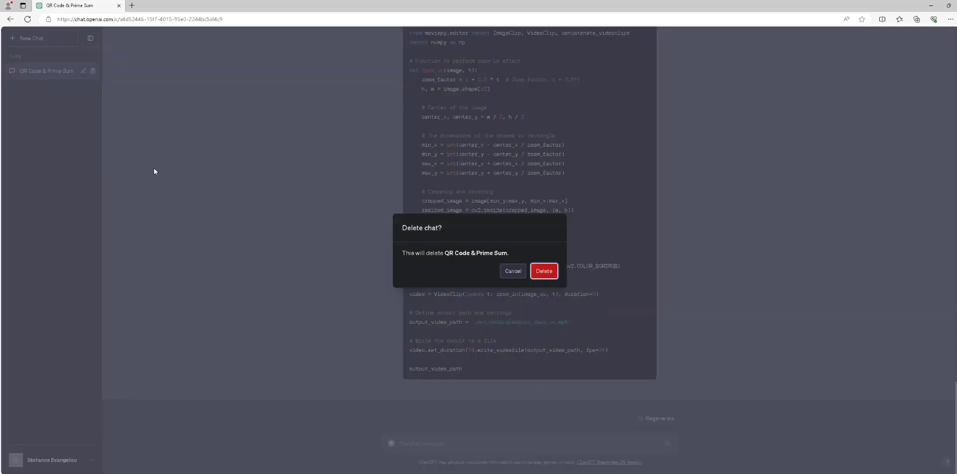
{"action": "left_click", "coordinate": [539, 273]}
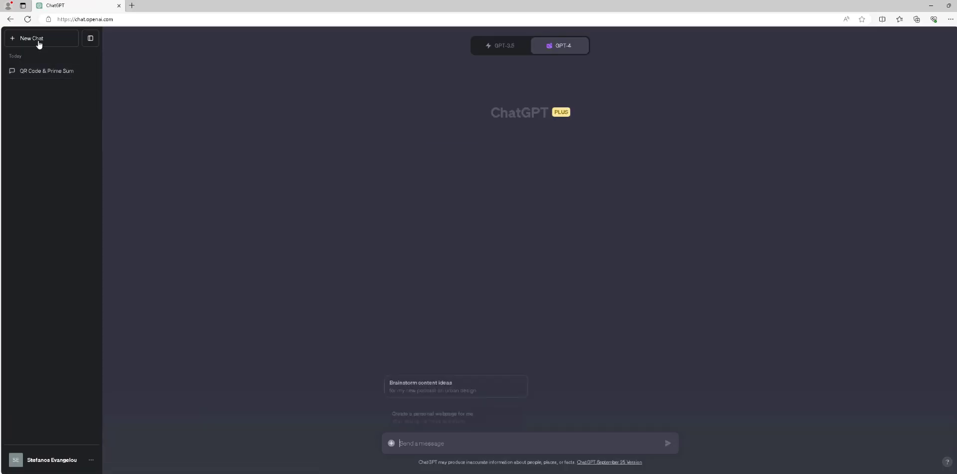
{"action": "mouse_move", "coordinate": [562, 44]}
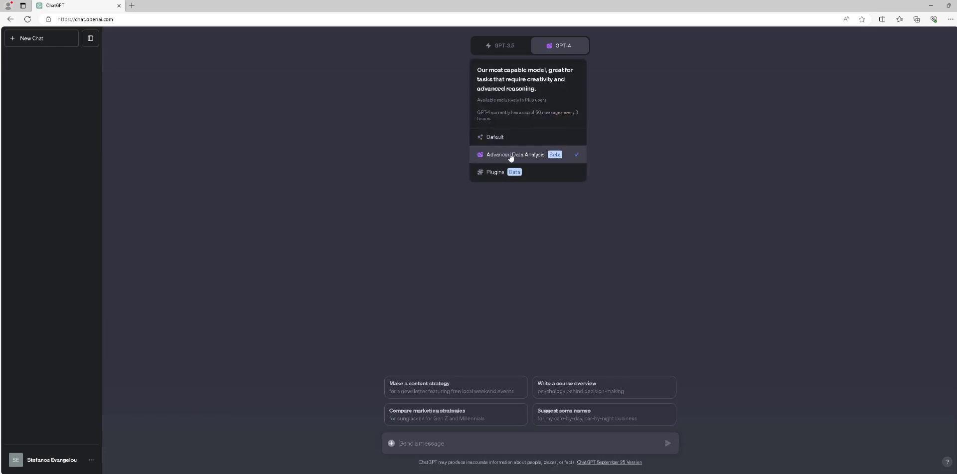
{"action": "left_click", "coordinate": [522, 157]}
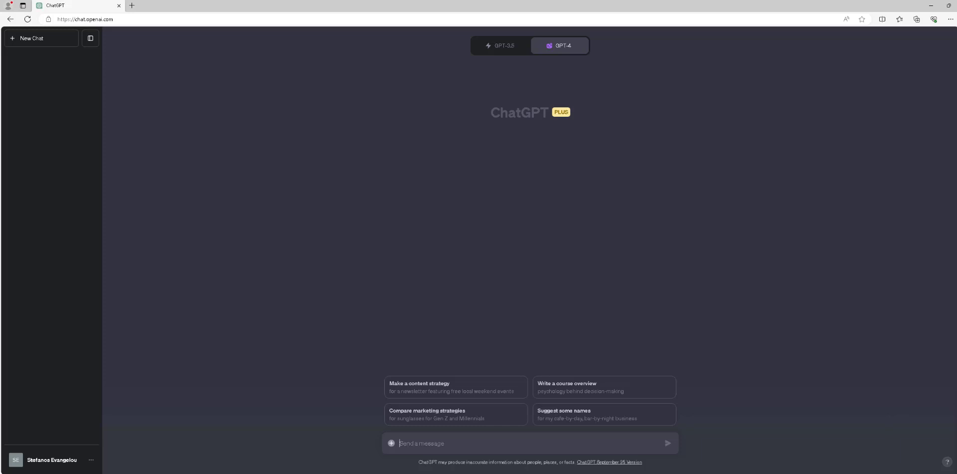
Send the QR-code and prime-sum prompt, then inspect the QRCode settings and saved file path
{"action": "type", "text": "Create a QR code for website cloudcomputing.help and allow me to download it as png image. Create a custom Python program which calculates the sum of the first one thousand prime numbers. Then run this program and provide this sum as an output, also allow me to download the Python program as .py file. Do not provide any further explanations or technical justifications, just execute the requested task."}
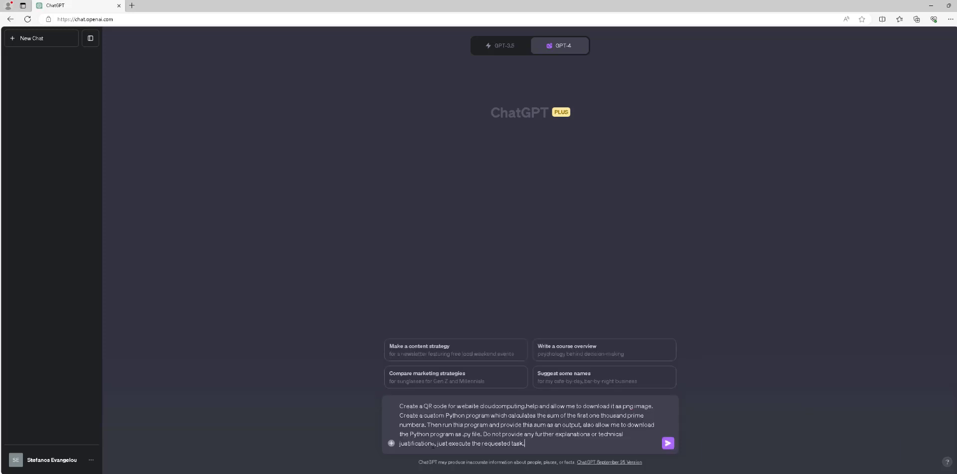
{"action": "key", "text": "Return"}
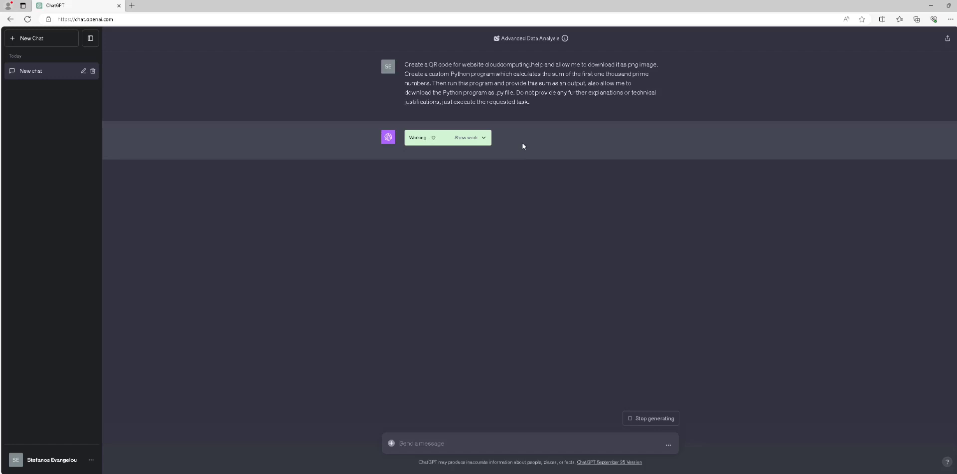
{"action": "left_click", "coordinate": [484, 140]}
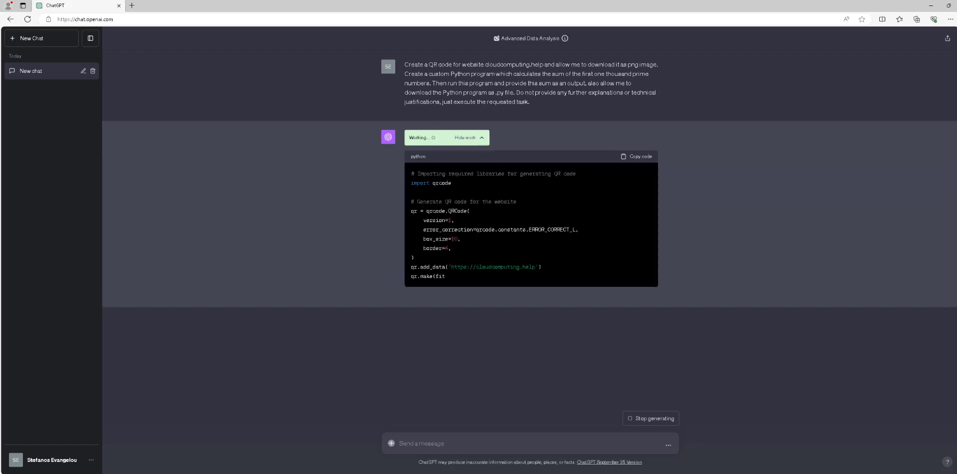
{"action": "left_click_drag", "start_coordinate": [430, 211], "coordinate": [492, 241]}
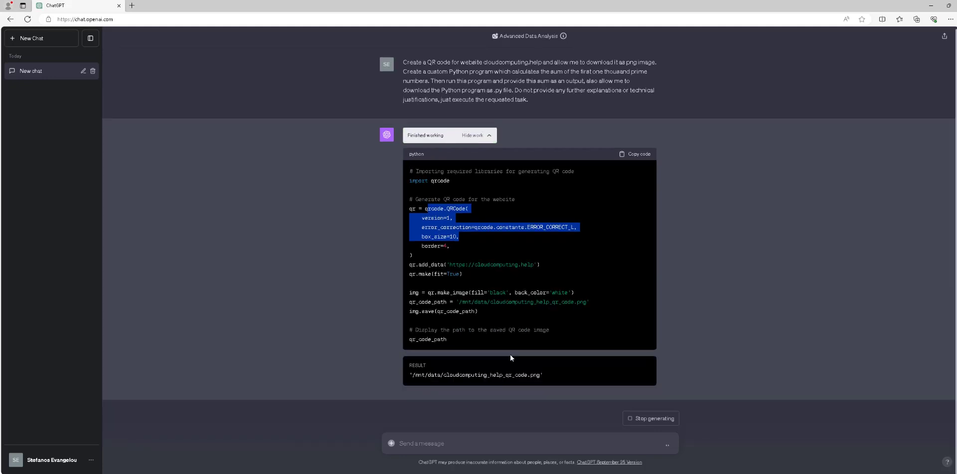
{"action": "left_click_drag", "start_coordinate": [550, 372], "coordinate": [411, 354]}
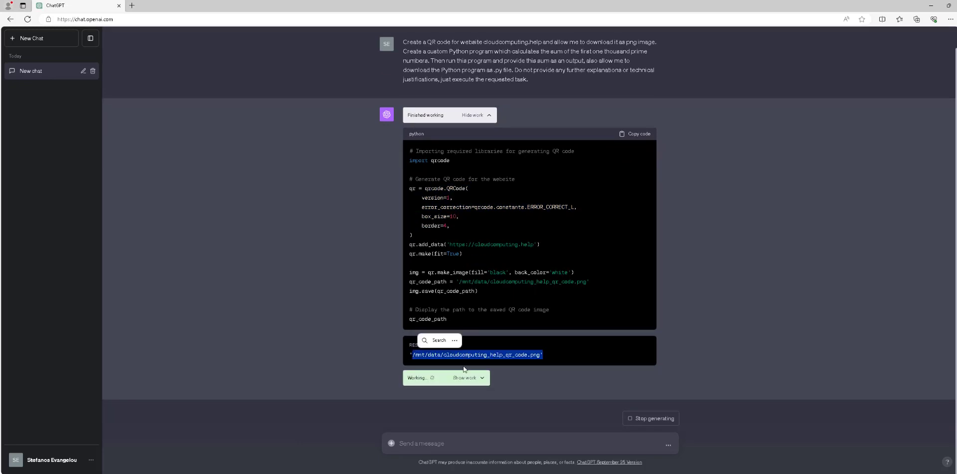
{"action": "left_click", "coordinate": [489, 380]}
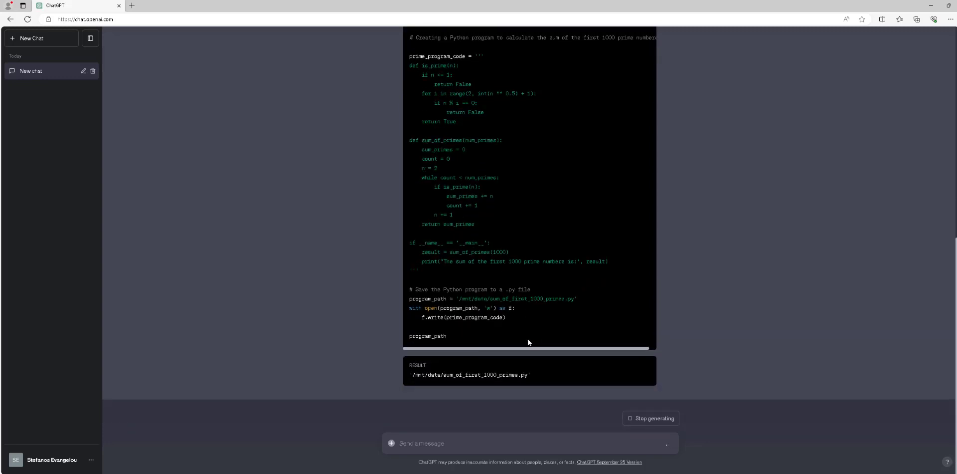
Review the prime-sum code, then download the cloudcomputing.help QR code PNG
{"action": "left_click_drag", "start_coordinate": [525, 373], "coordinate": [441, 356]}
{"action": "left_click", "coordinate": [483, 377]}
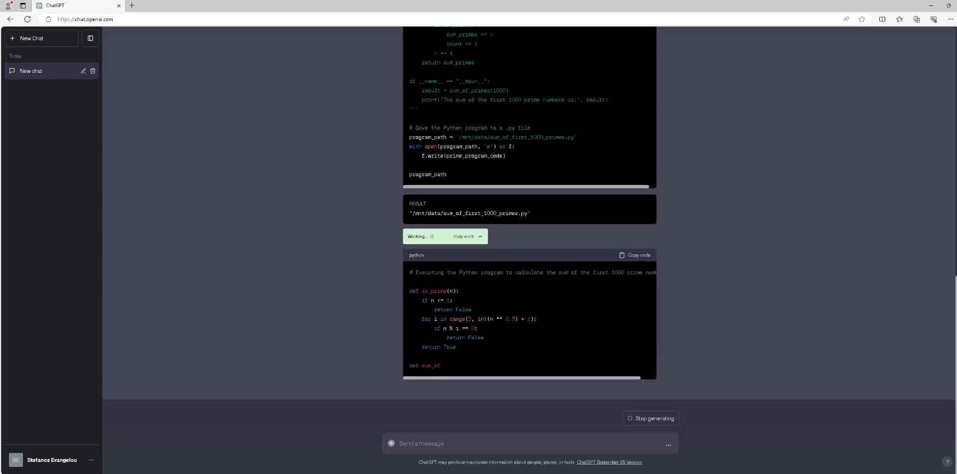
{"action": "left_click_drag", "start_coordinate": [427, 273], "coordinate": [648, 262]}
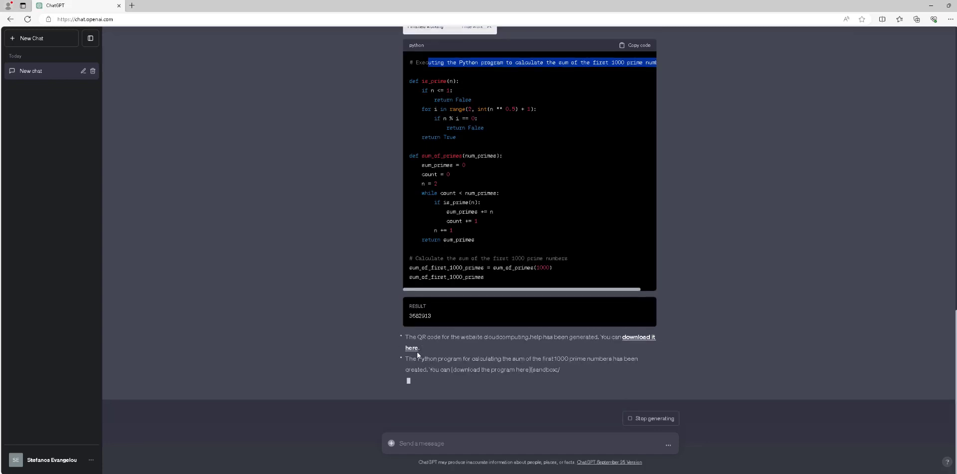
{"action": "left_click", "coordinate": [412, 349]}
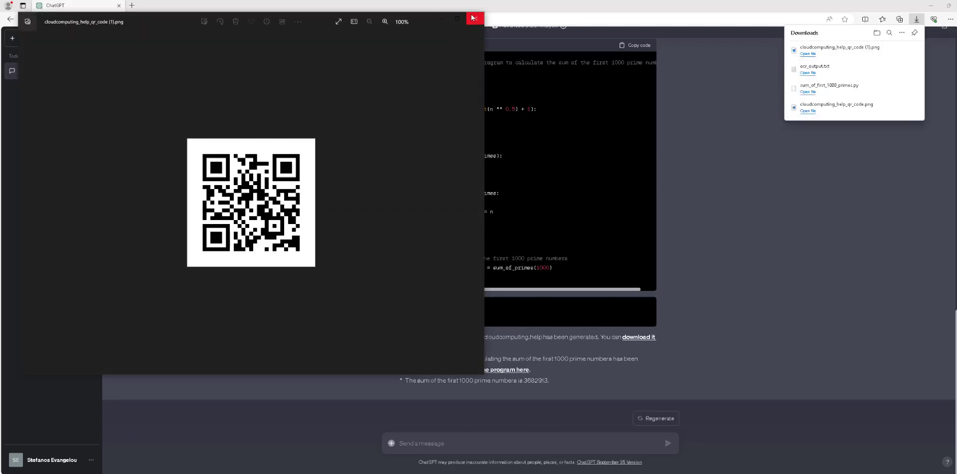
Close the QR image in Photos and send ChatGPT the OCR-to-text-file request
{"action": "left_click", "coordinate": [475, 22]}
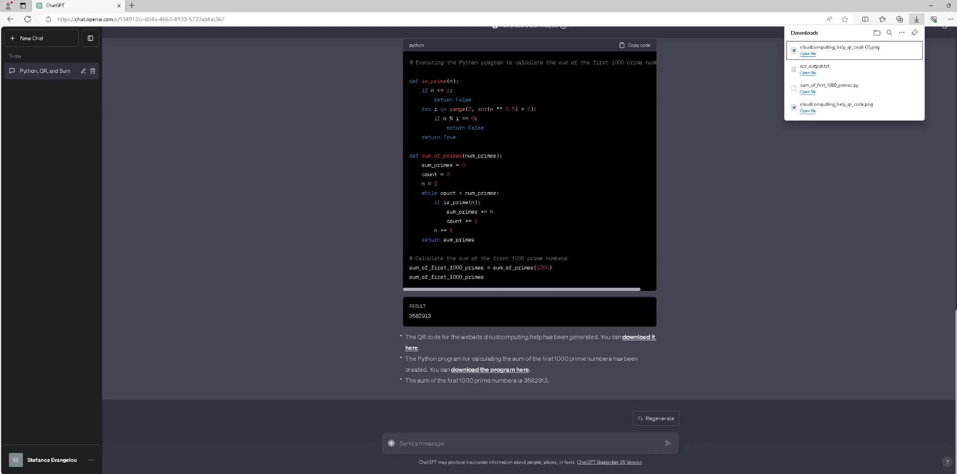
{"action": "left_click", "coordinate": [413, 437]}
{"action": "type", "text": "Allow me to upload an image, then OCR that image for me and generate a text file as output. Do not provide any further explanations or technical justifications, just execute the requested task."}
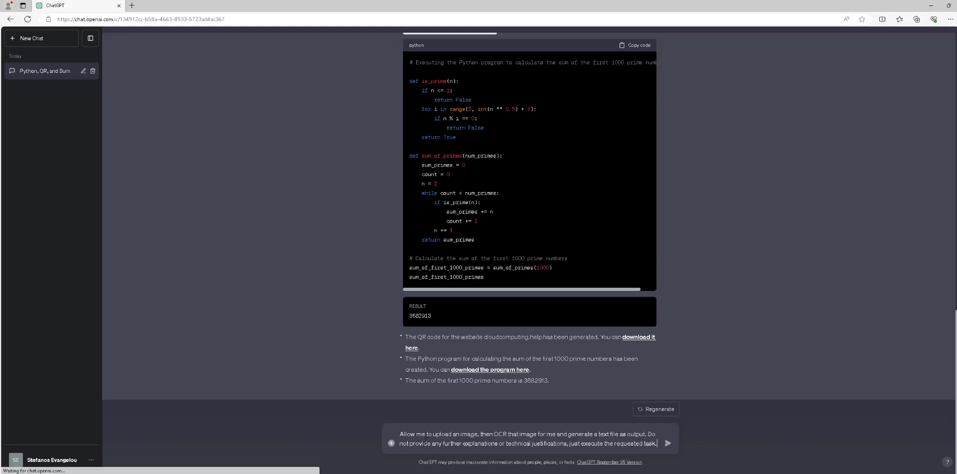
{"action": "key", "text": "Return"}
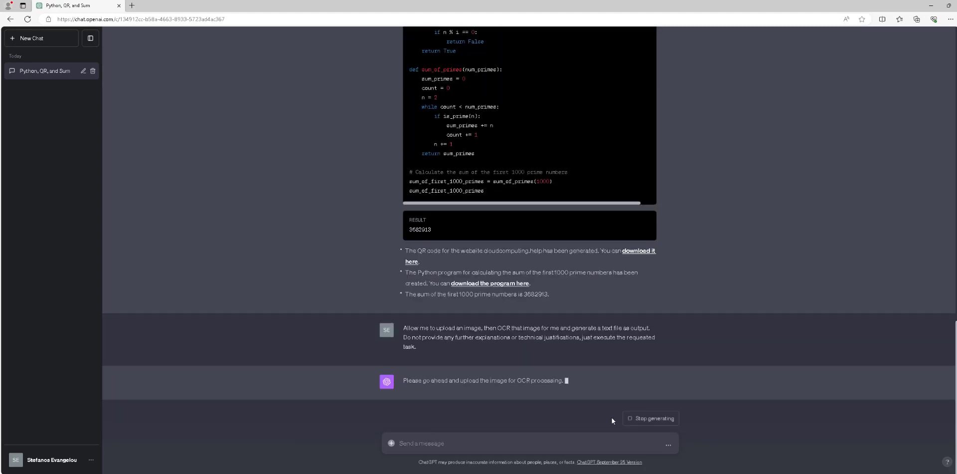
Attach and send 'OCR image test.JPG' from the Desktop, then expand the OCR code
{"action": "left_click", "coordinate": [391, 443]}
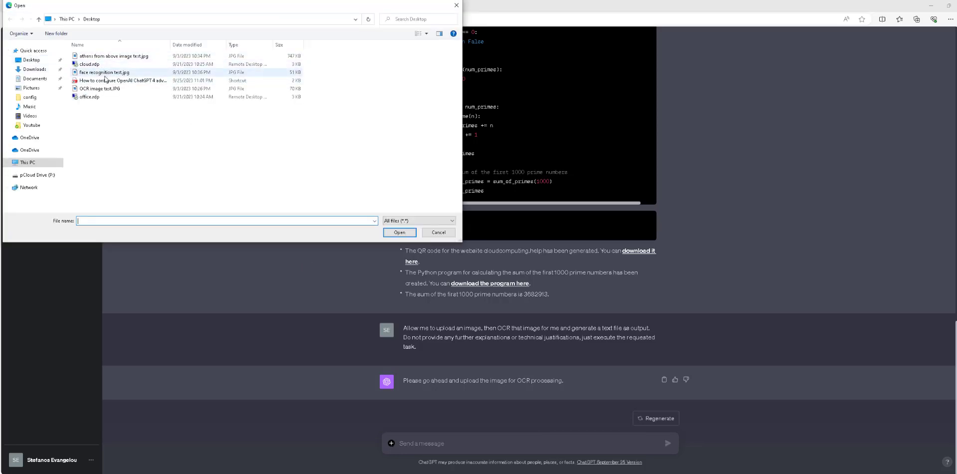
{"action": "left_click", "coordinate": [103, 89]}
{"action": "left_click", "coordinate": [396, 233]}
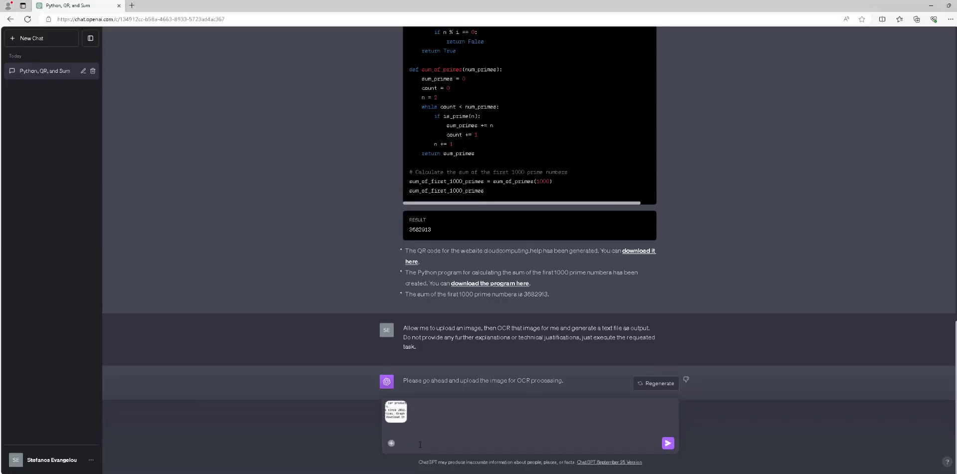
{"action": "key", "text": "Return"}
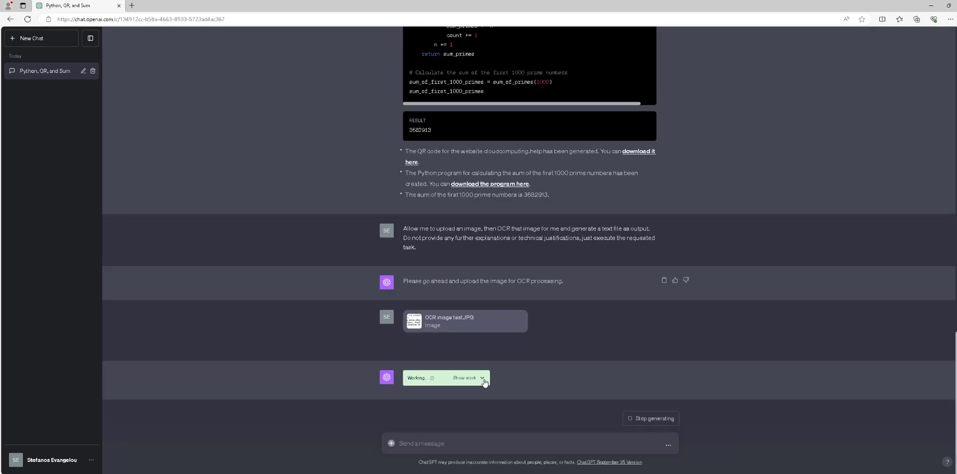
{"action": "left_click", "coordinate": [479, 381]}
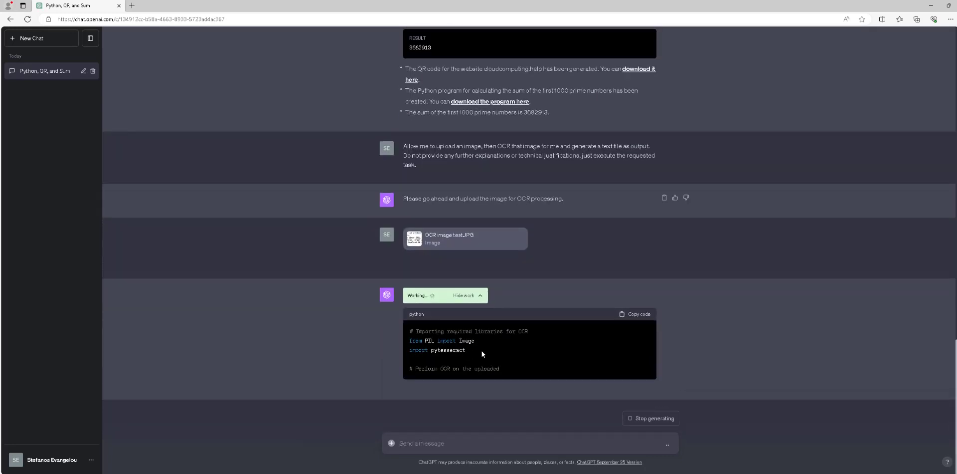
Highlight the image import line in the OCR code and switch to File Explorer
{"action": "left_click_drag", "start_coordinate": [525, 330], "coordinate": [447, 323]}
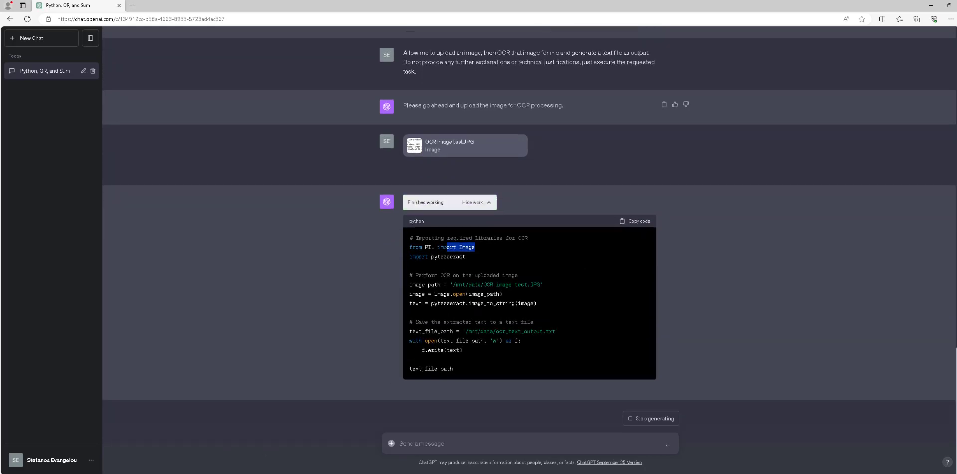
{"action": "key", "text": "alt+Tab"}
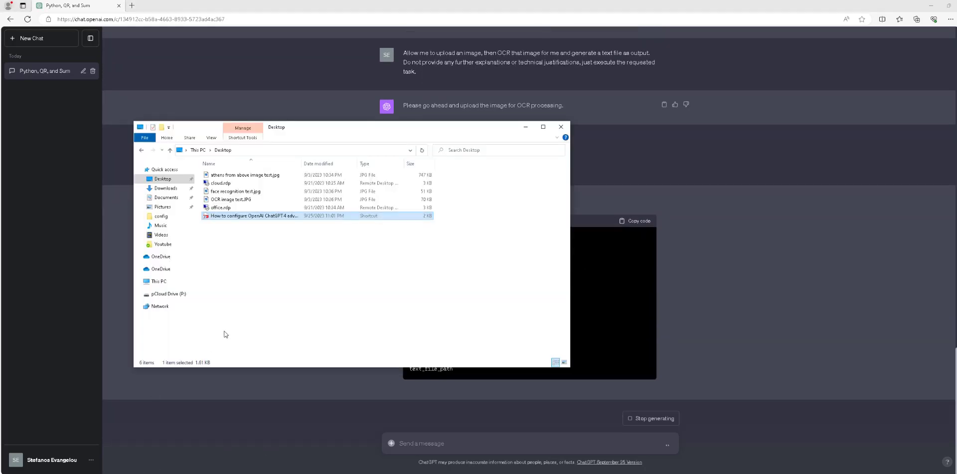
View 'OCR image test.JPG' in Photos, close it, and go back to the ChatGPT conversation
{"action": "left_click", "coordinate": [244, 199]}
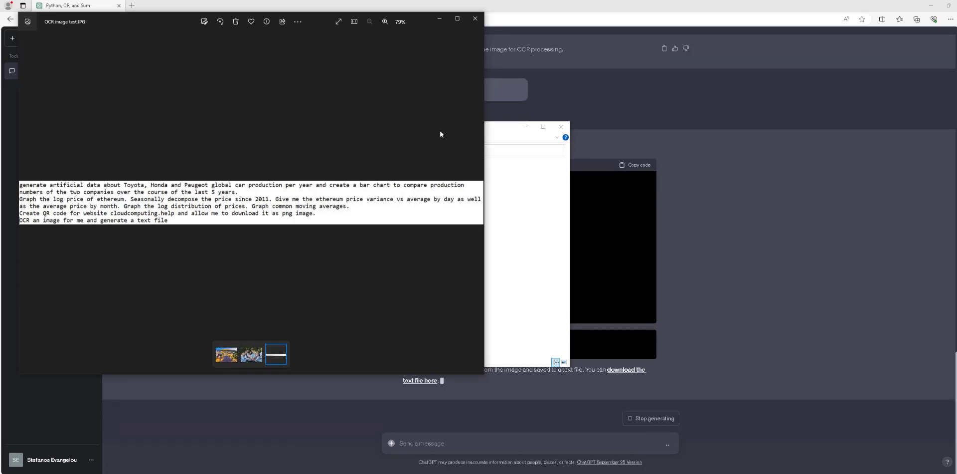
{"action": "left_click", "coordinate": [475, 20]}
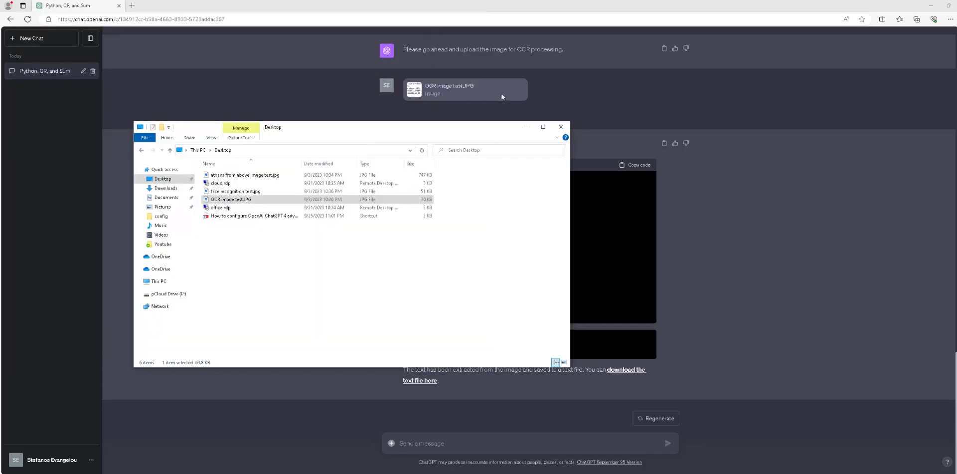
{"action": "left_click", "coordinate": [722, 301]}
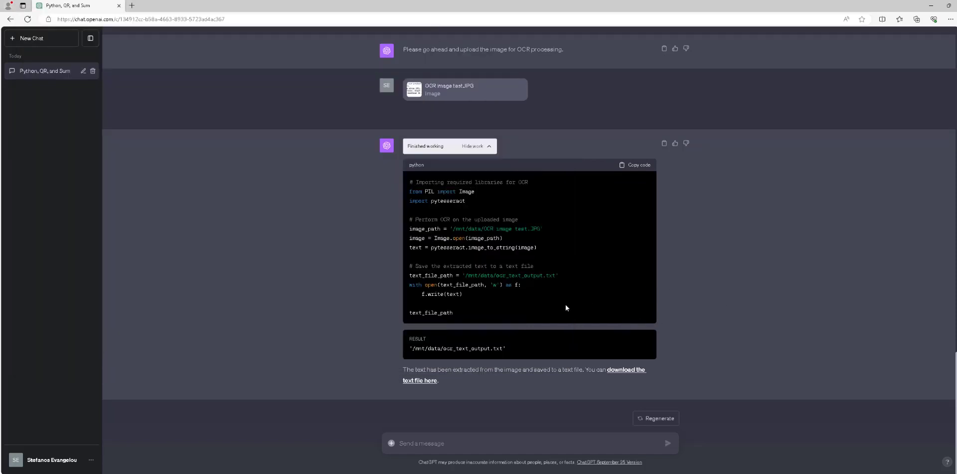
Download ocr_text_output.txt, check its extracted prompt text in Notepad, then close Notepad
{"action": "left_click", "coordinate": [424, 381]}
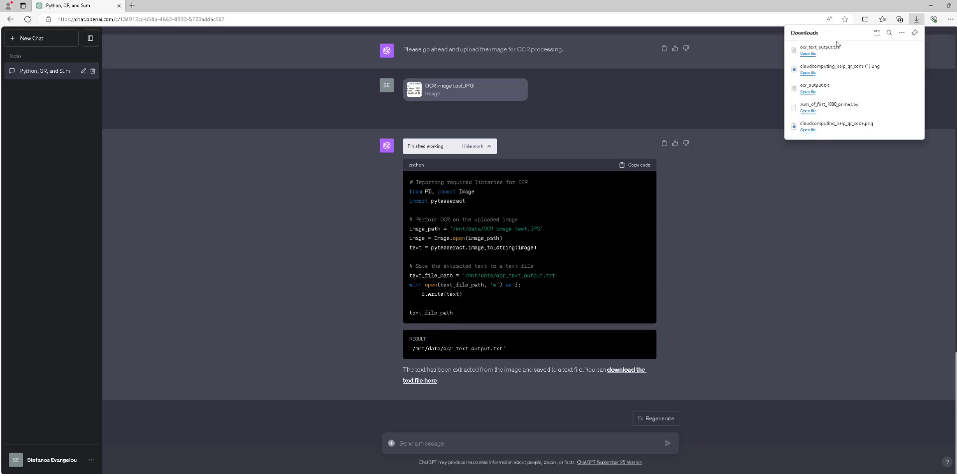
{"action": "left_click", "coordinate": [820, 50]}
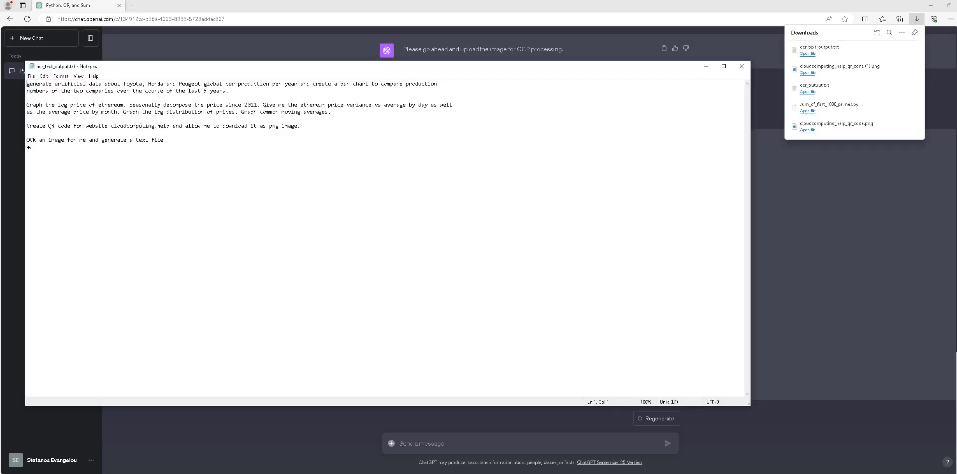
{"action": "left_click_drag", "start_coordinate": [60, 84], "coordinate": [339, 119]}
{"action": "left_click", "coordinate": [741, 66]}
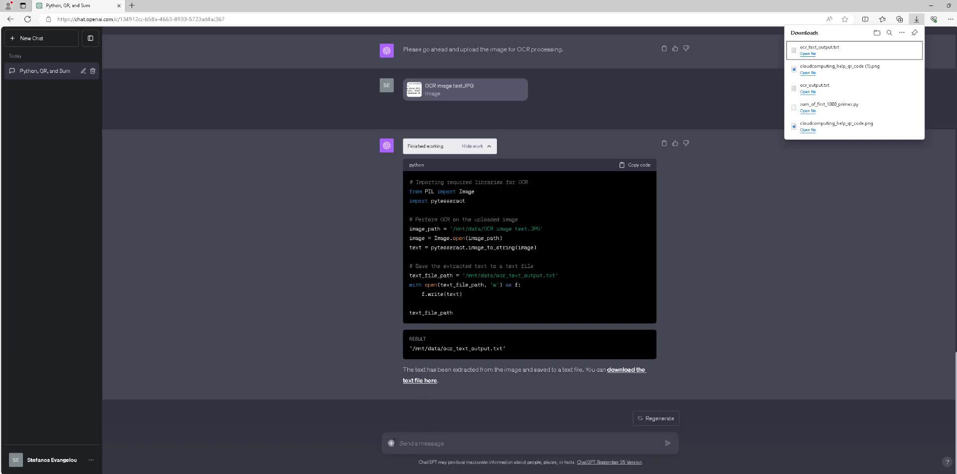
Attach 'athens from above image test.jpg' and send it to the chat
{"action": "left_click", "coordinate": [391, 444]}
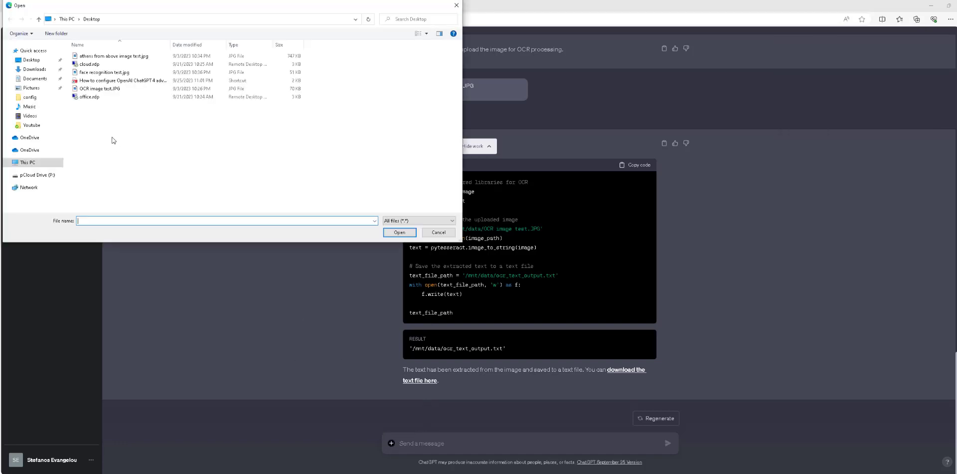
{"action": "left_click", "coordinate": [115, 56]}
{"action": "left_click", "coordinate": [399, 232]}
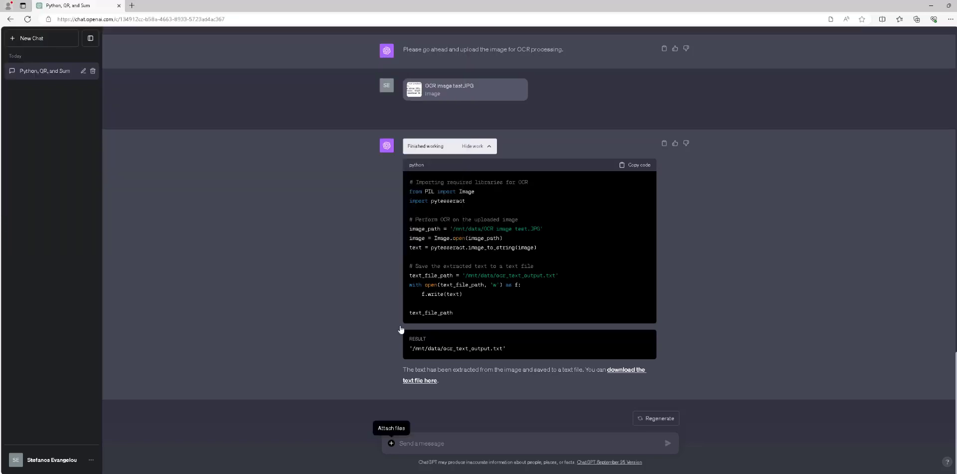
{"action": "key", "text": "shift+Return"}
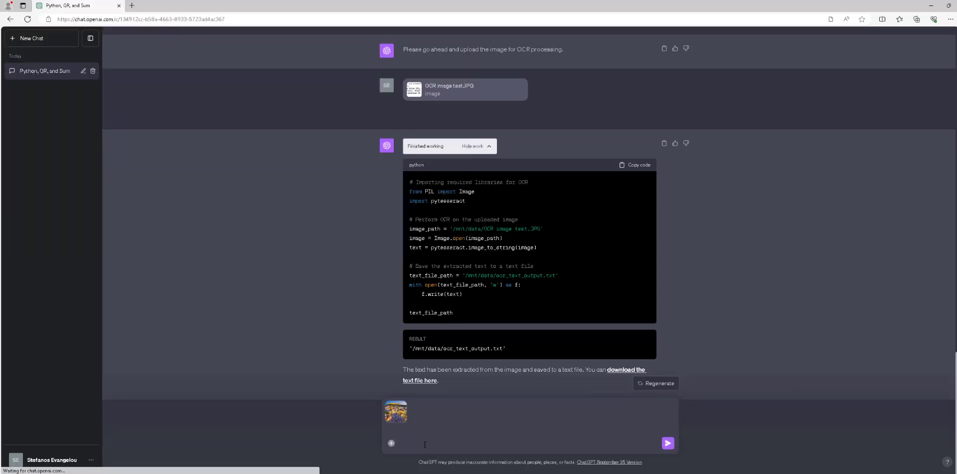
{"action": "key", "text": "Return"}
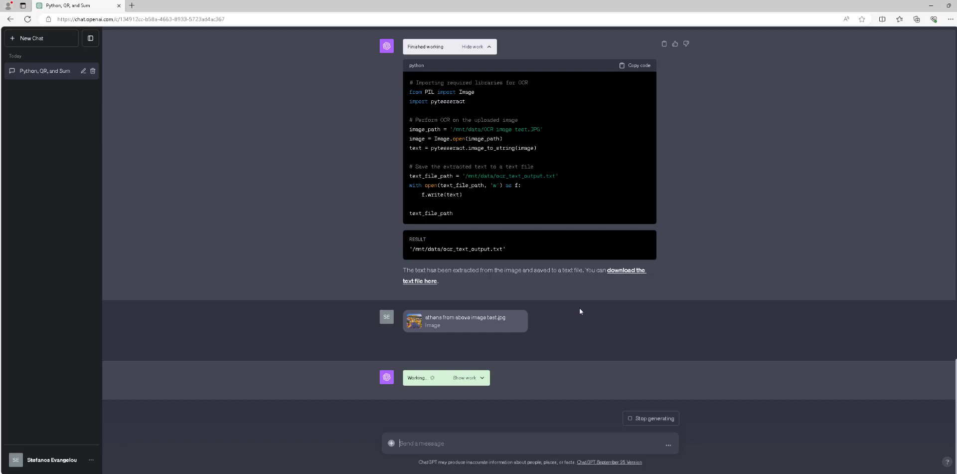
Stop the running reply, send the 5s dramatic slow zoom-in mp4 request, and expand its code
{"action": "type", "text": "Give me a 5s mp4 with a dramatic slow zoom-in on the image i uploaded. Do not provide any further explanations or technical justifications, just execute the requested task."}
{"action": "key", "text": "shift+Return"}
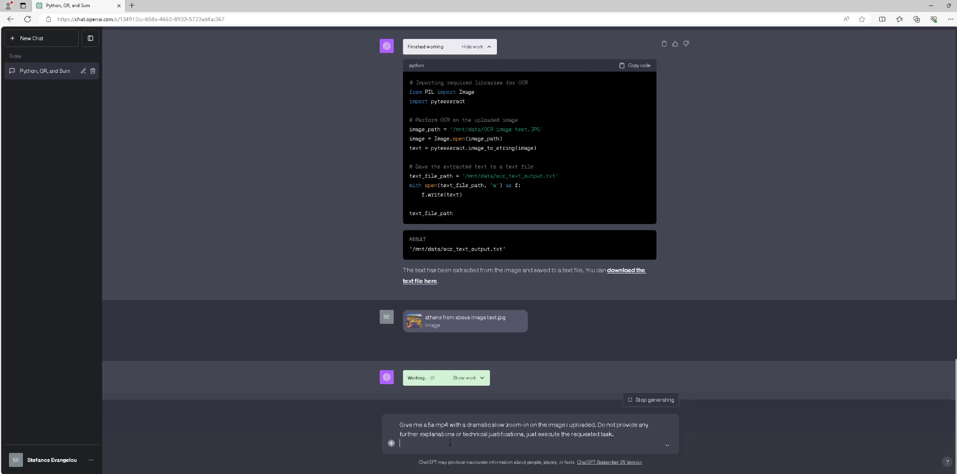
{"action": "key", "text": "shift+Return"}
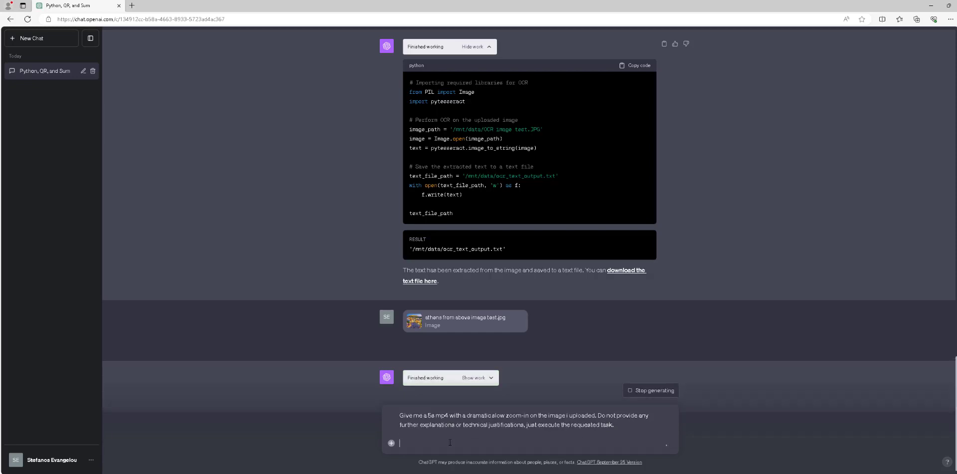
{"action": "left_click", "coordinate": [648, 391]}
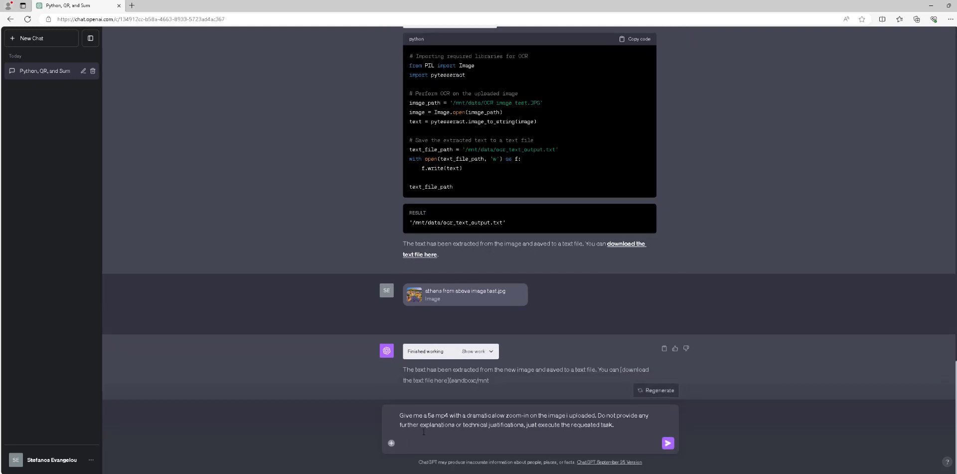
{"action": "key", "text": "Return"}
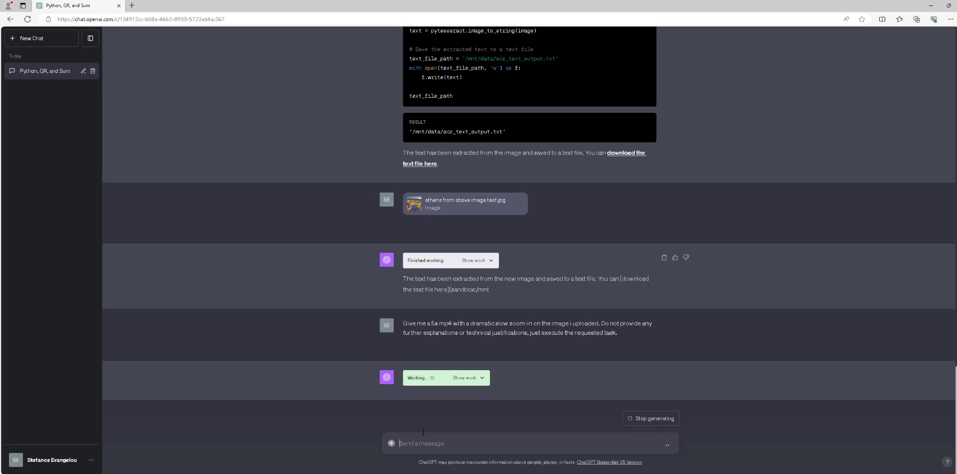
{"action": "left_click", "coordinate": [480, 382]}
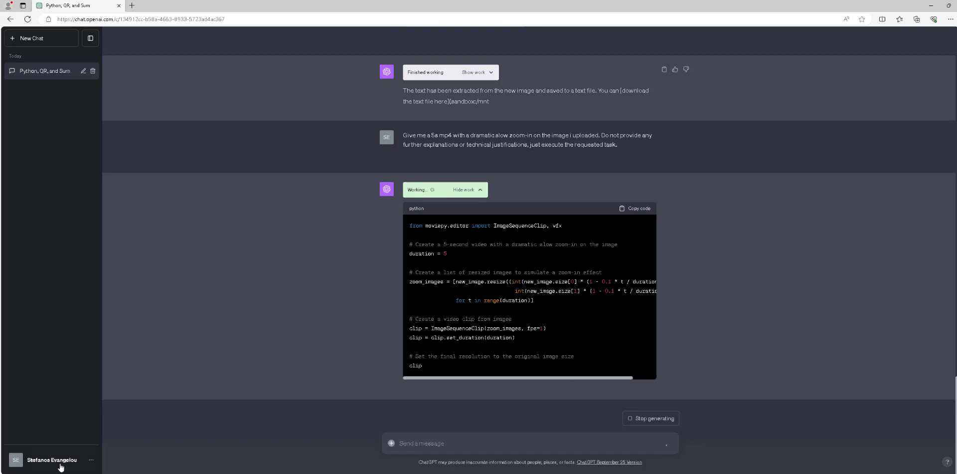
{"action": "key", "text": "alt+Tab"}
Preview 'athens from above image test.jpg' in Photos, close it, and return to ChatGPT
{"action": "left_click", "coordinate": [228, 175]}
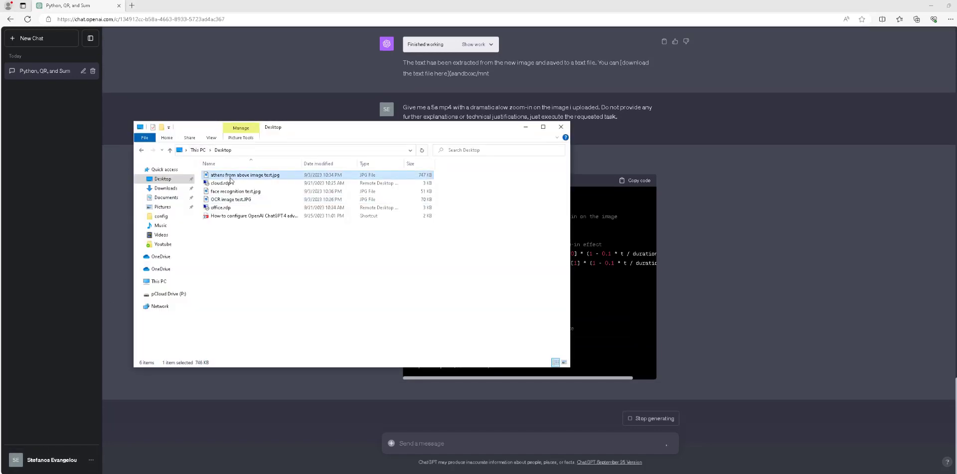
{"action": "key", "text": "Return"}
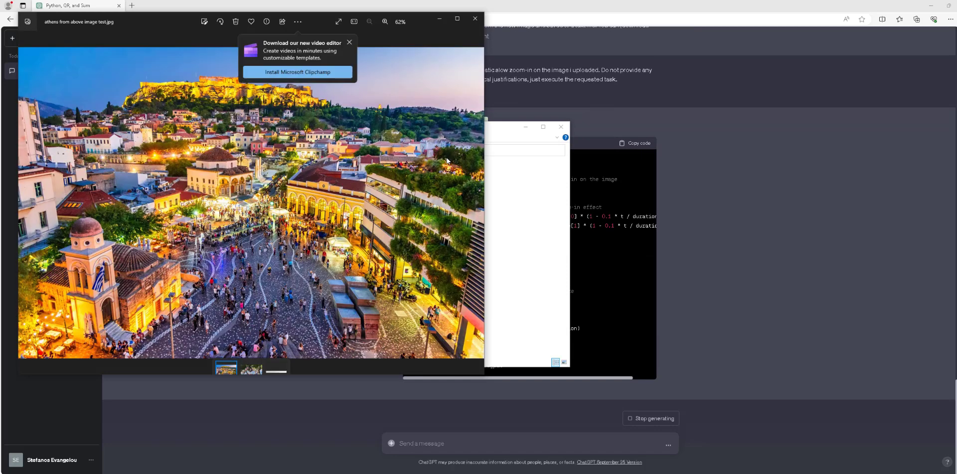
{"action": "left_click", "coordinate": [476, 20]}
{"action": "left_click", "coordinate": [773, 271]}
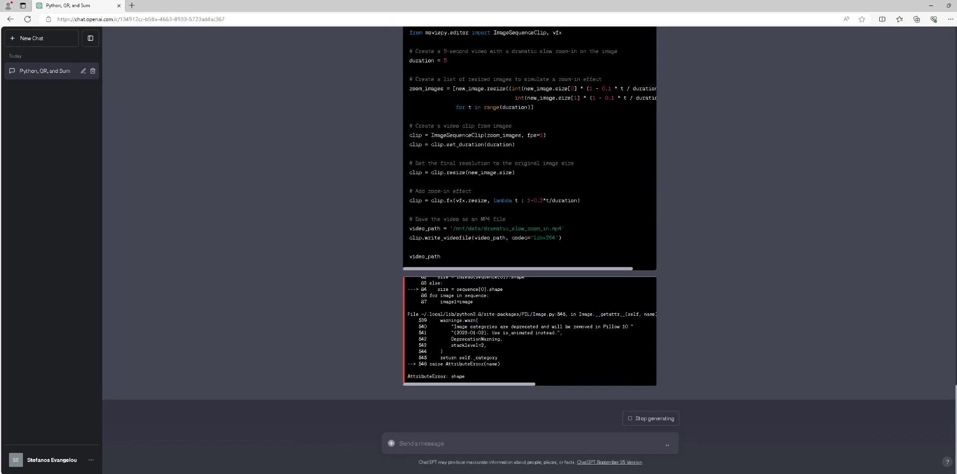
Expand each zoom-video retry's code, highlighting the AttributeError message between attempts
{"action": "left_click", "coordinate": [483, 378]}
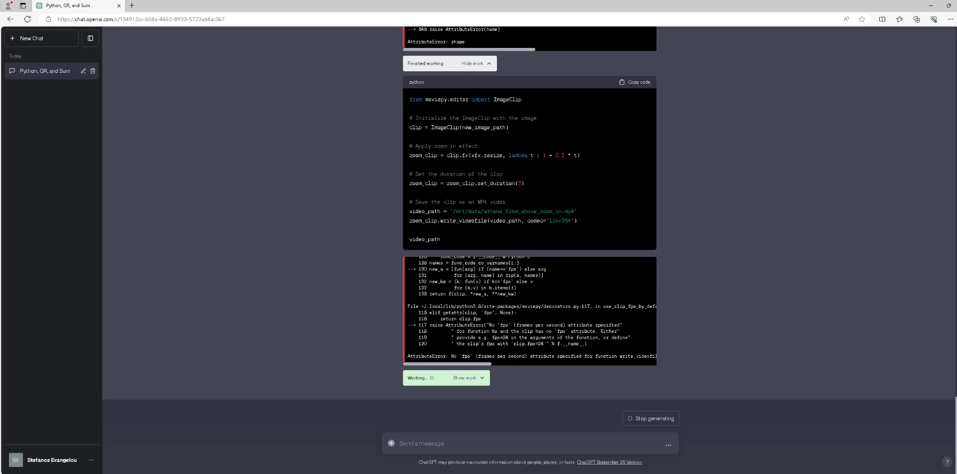
{"action": "left_click_drag", "start_coordinate": [446, 355], "coordinate": [638, 355]}
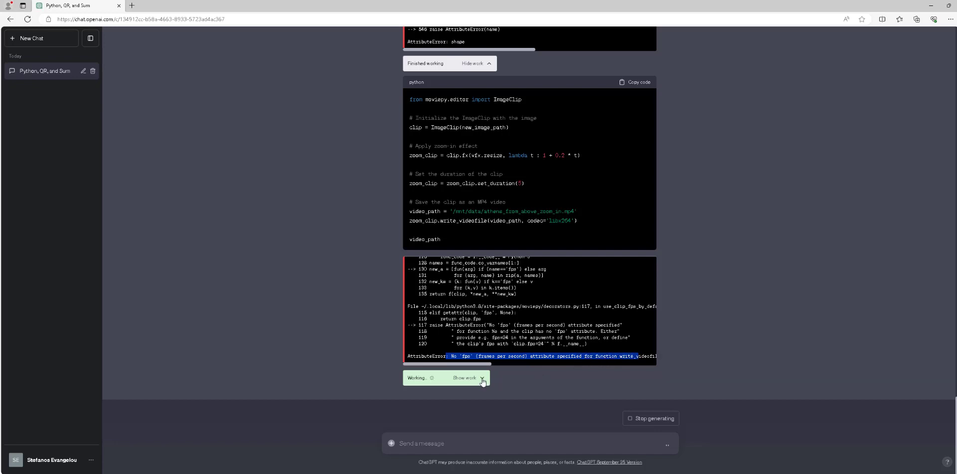
{"action": "left_click", "coordinate": [481, 378]}
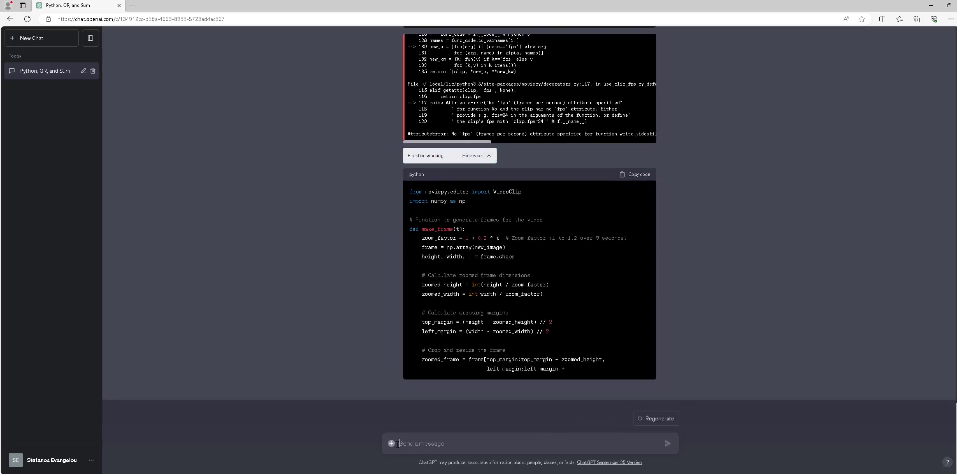
Attach 'face recognition test.jpg' and send it to the chat
{"action": "left_click", "coordinate": [391, 443]}
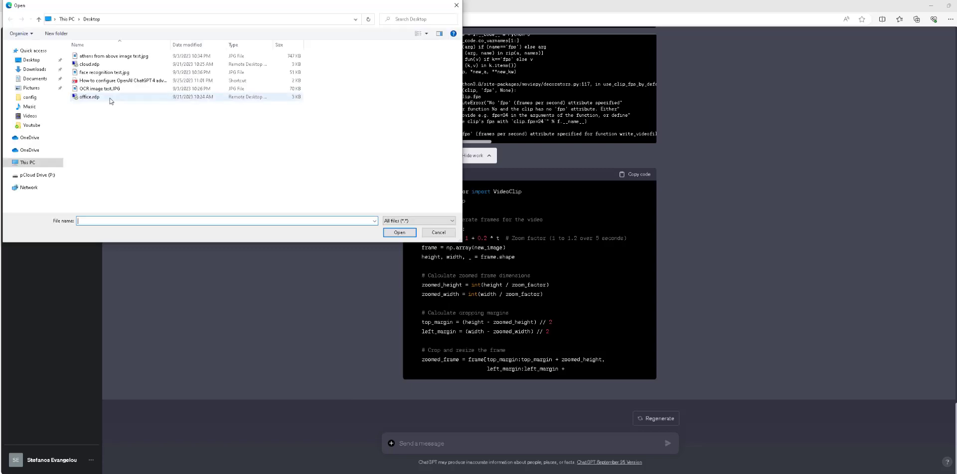
{"action": "left_click", "coordinate": [104, 73]}
{"action": "left_click", "coordinate": [407, 235]}
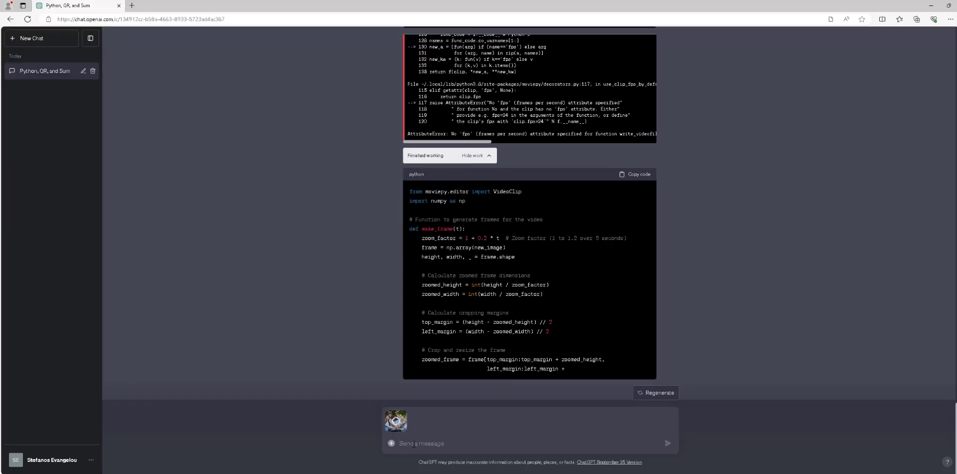
{"action": "key", "text": "Return"}
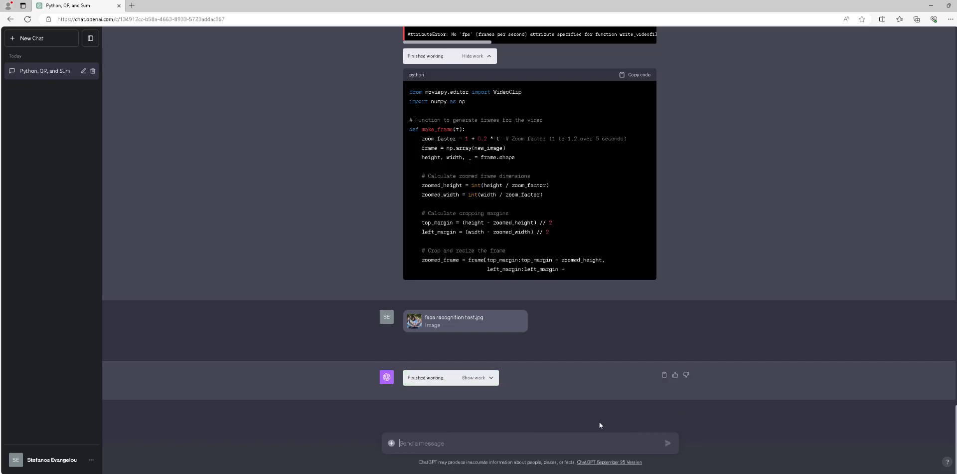
Send the prompt asking to recognize all human faces and expand the OpenCV code
{"action": "left_click", "coordinate": [419, 448]}
{"action": "type", "text": "Recognize all human faces in the image i uploaded. Do not provide any further explanations or technical justifications, just execute the requested task."}
{"action": "key", "text": "Return"}
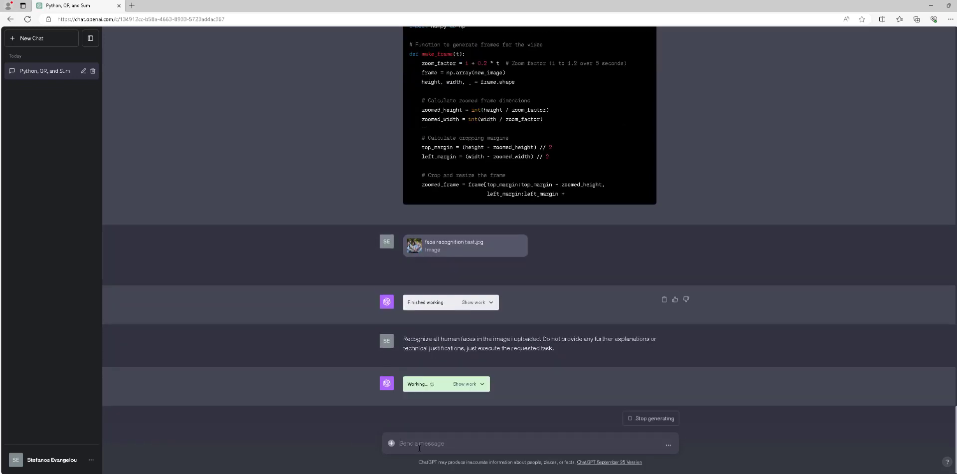
{"action": "left_click", "coordinate": [472, 377]}
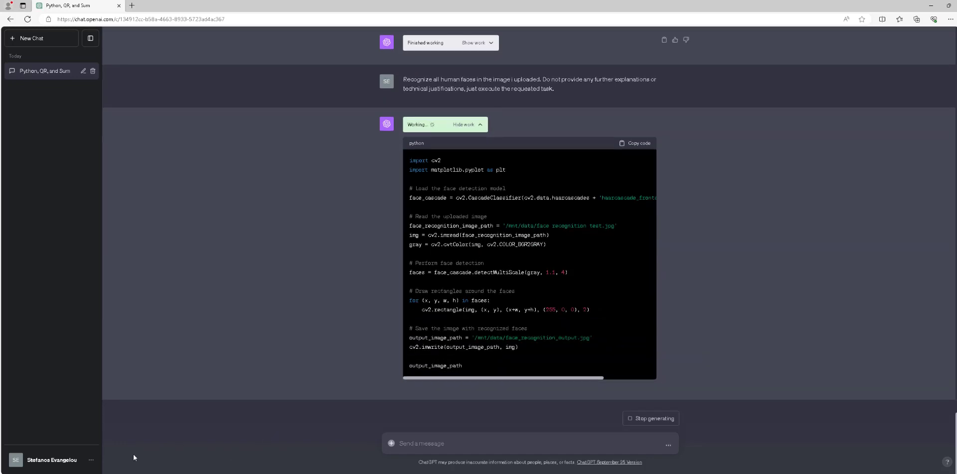
{"action": "key", "text": "alt+Tab"}
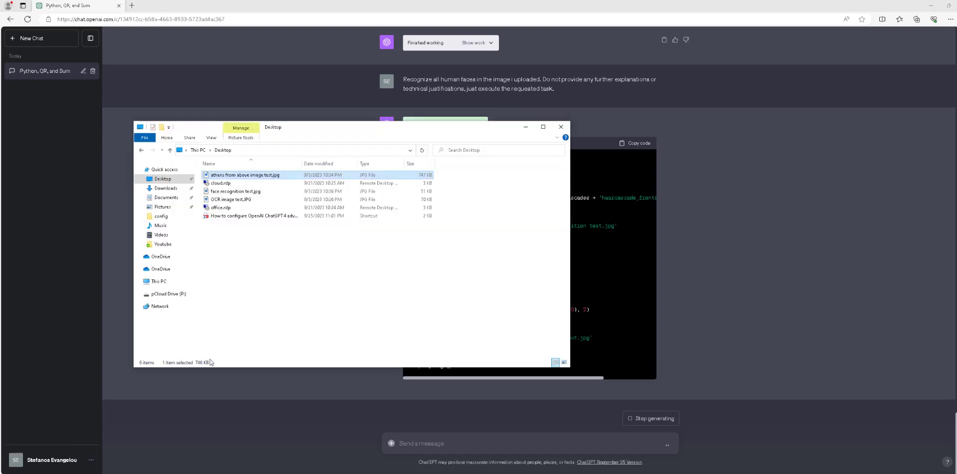
Preview the group photo 'face recognition test.jpg' in Photos, close it, and return to ChatGPT
{"action": "left_click", "coordinate": [231, 192]}
{"action": "double_click", "coordinate": [231, 192]}
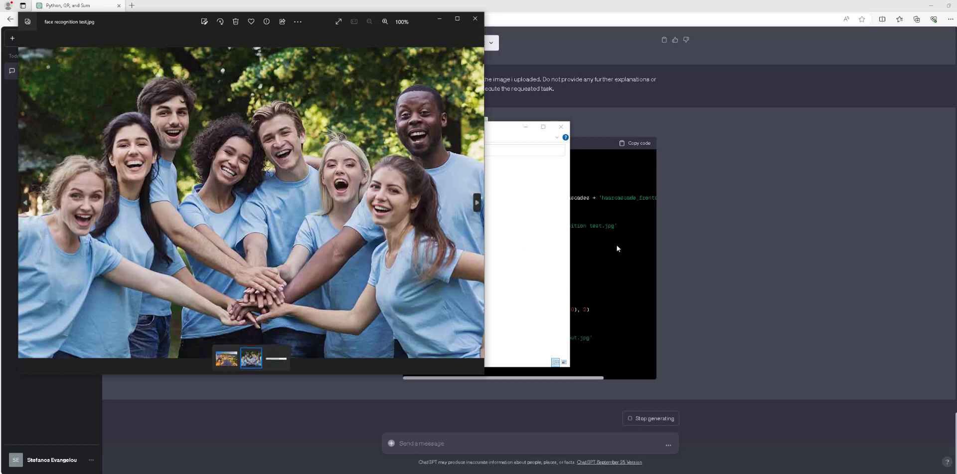
{"action": "left_click", "coordinate": [478, 20]}
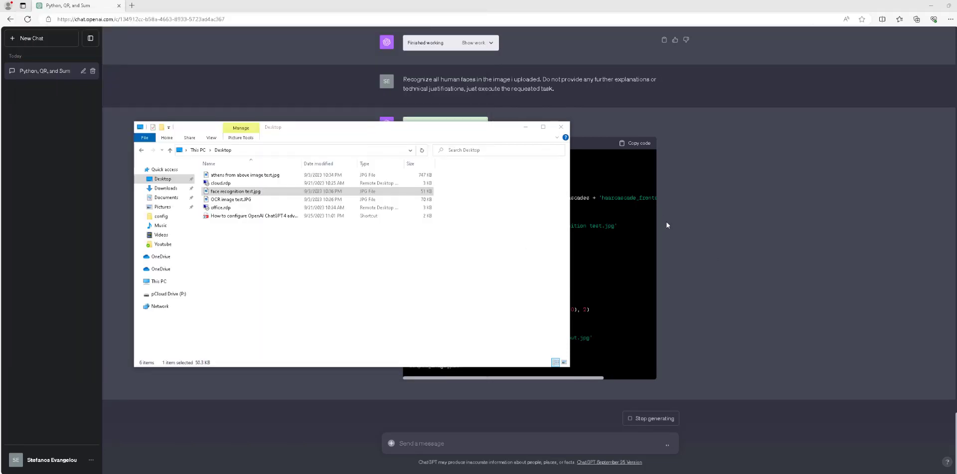
{"action": "left_click", "coordinate": [729, 284]}
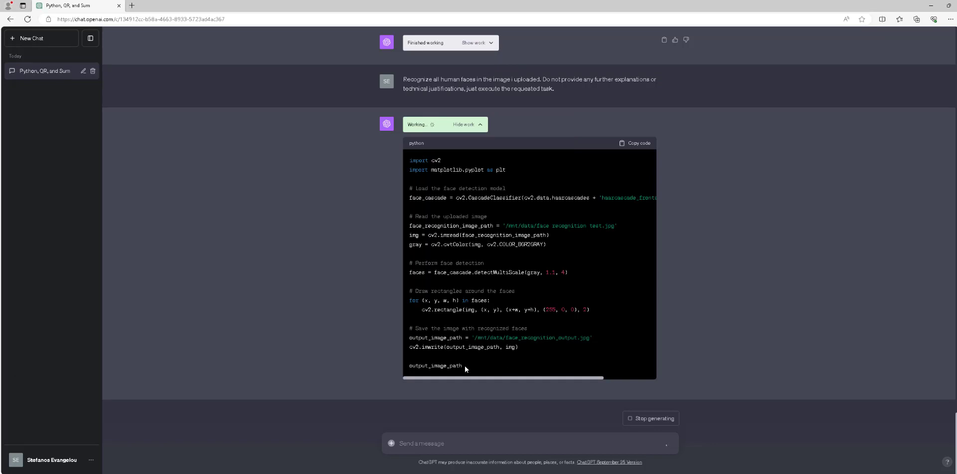
Expand the code of the retries after the kernel timeout and the cv2 NameError
{"action": "left_click_drag", "start_coordinate": [467, 377], "coordinate": [527, 377]}
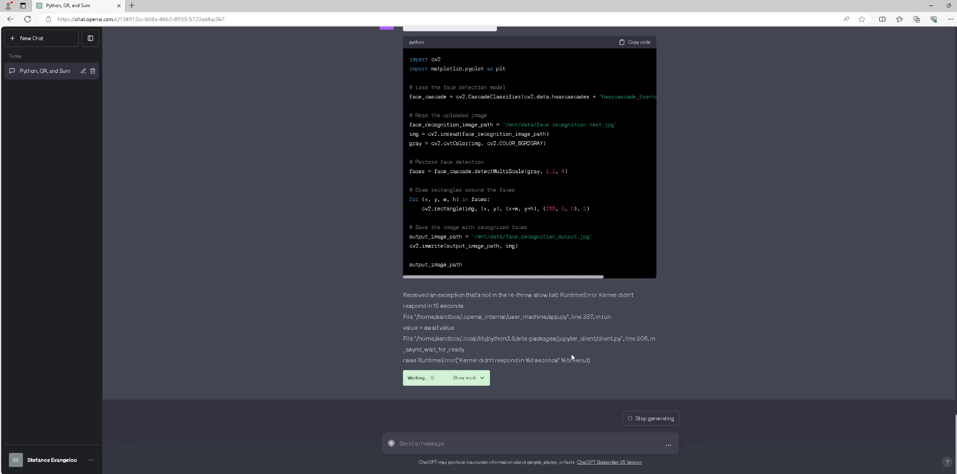
{"action": "left_click", "coordinate": [483, 378]}
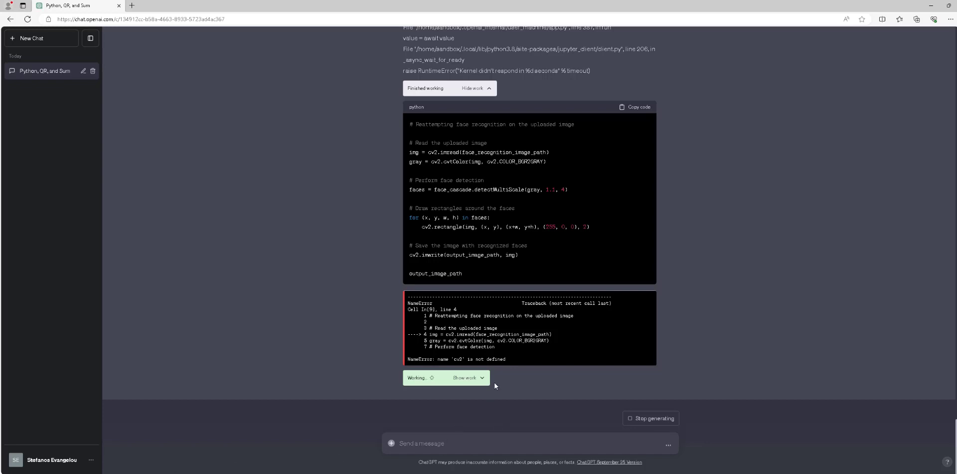
{"action": "left_click", "coordinate": [482, 378]}
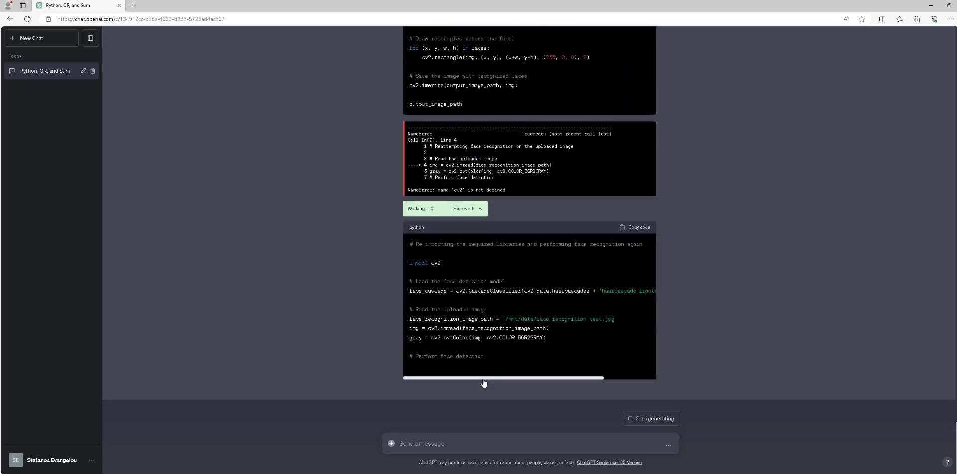